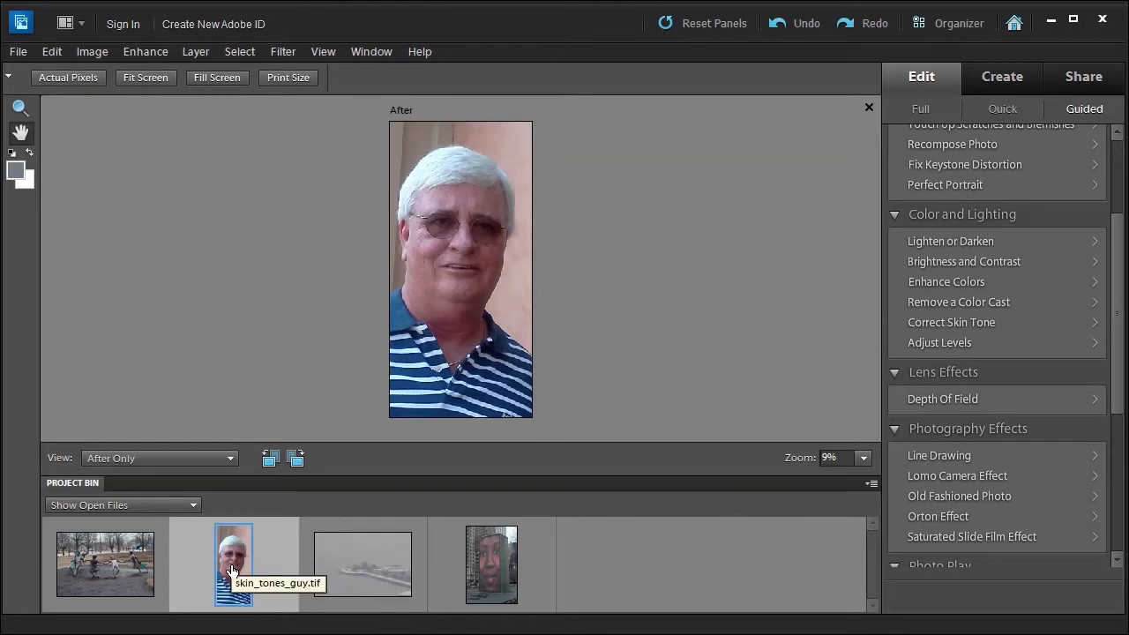
Correct the man's skin tone in the portrait by sampling his cheek with the Skin Tone Eyedropper, working at 67% zoom.
click(947, 323)
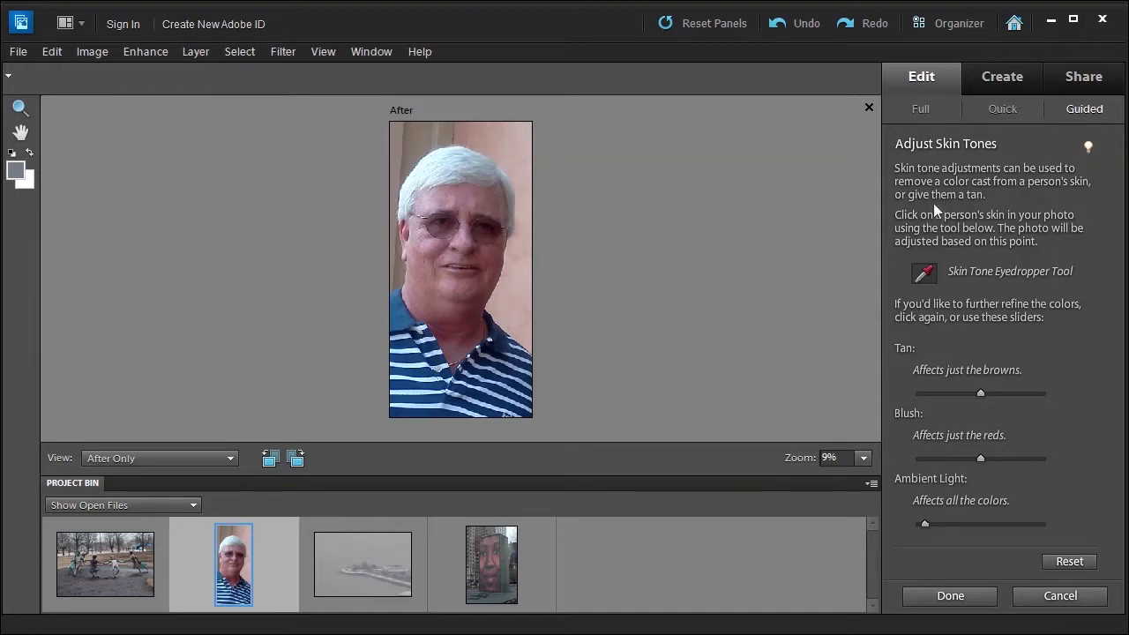
click(921, 275)
click(20, 108)
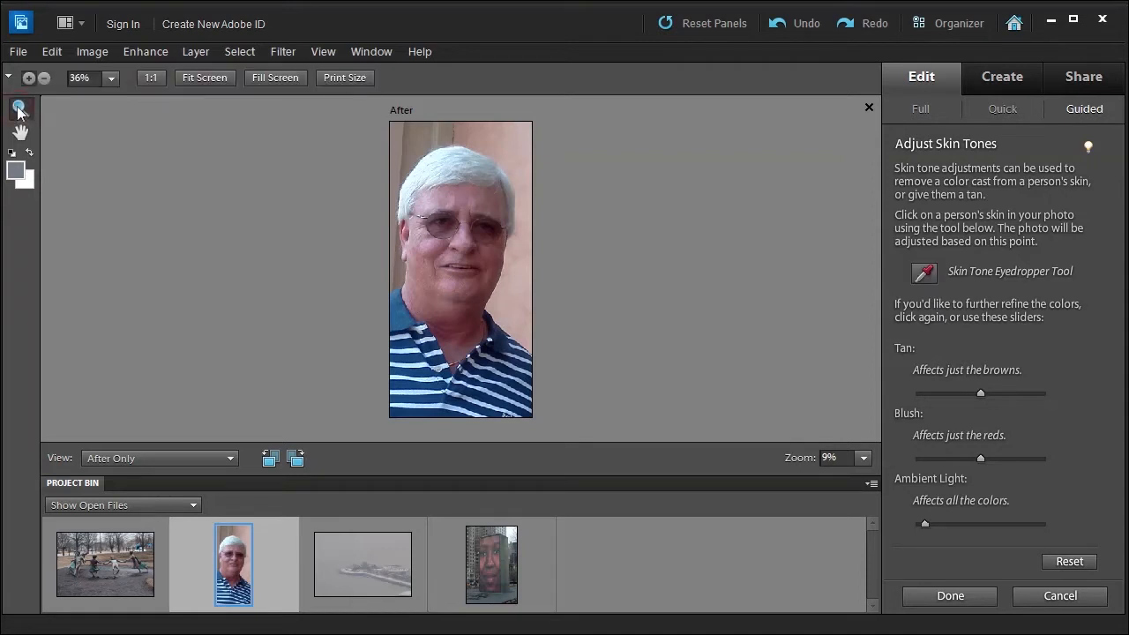
click(454, 280)
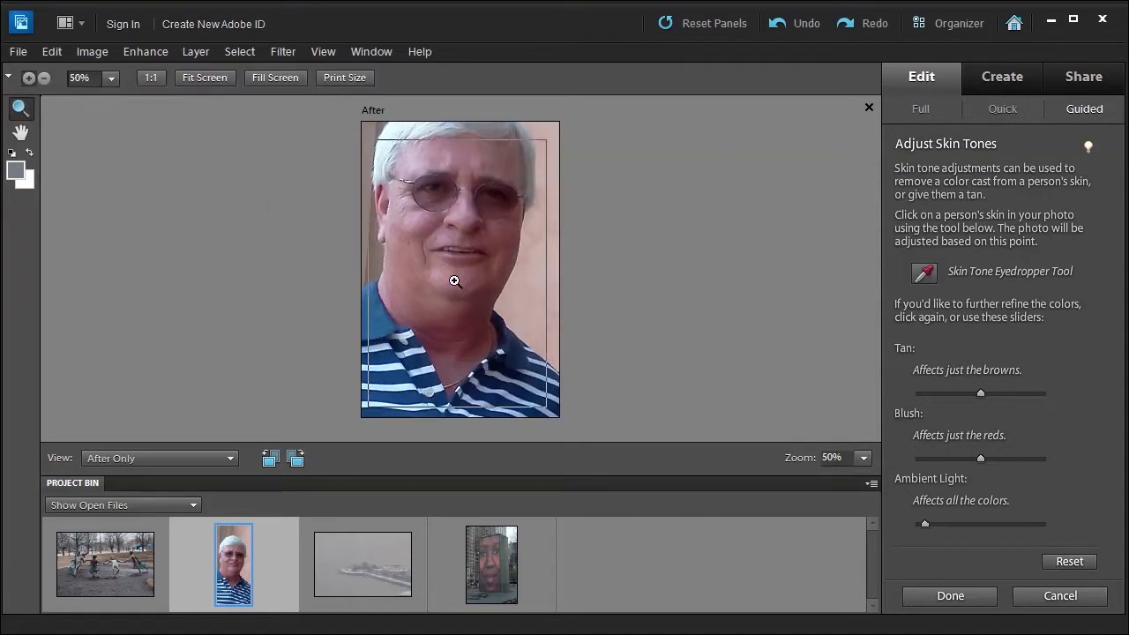
click(454, 280)
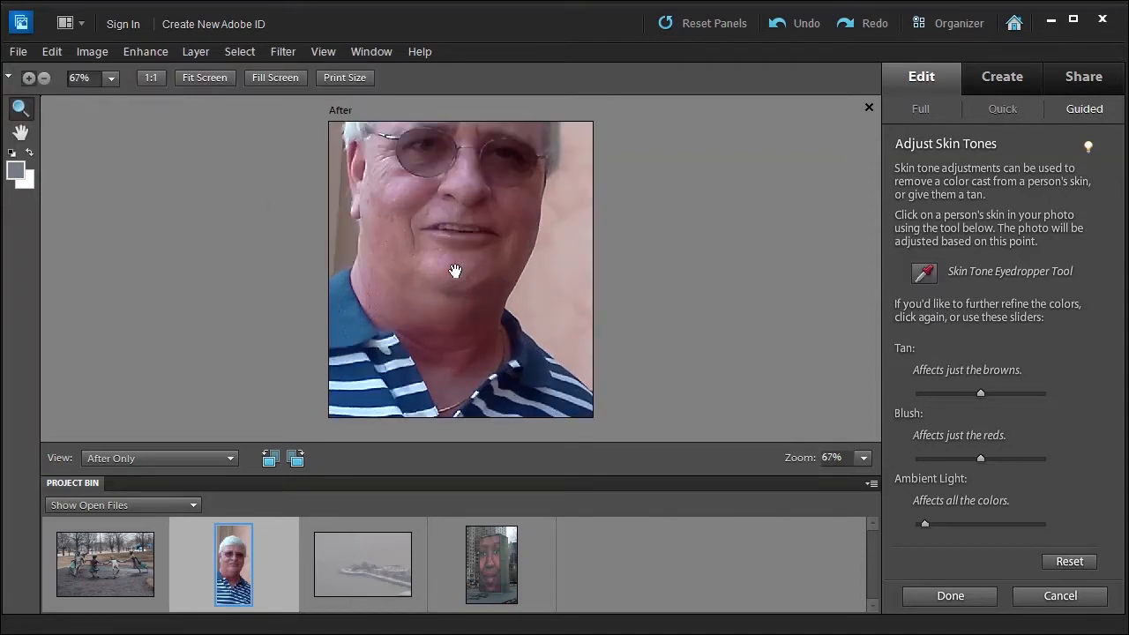
drag(456, 234, 453, 347)
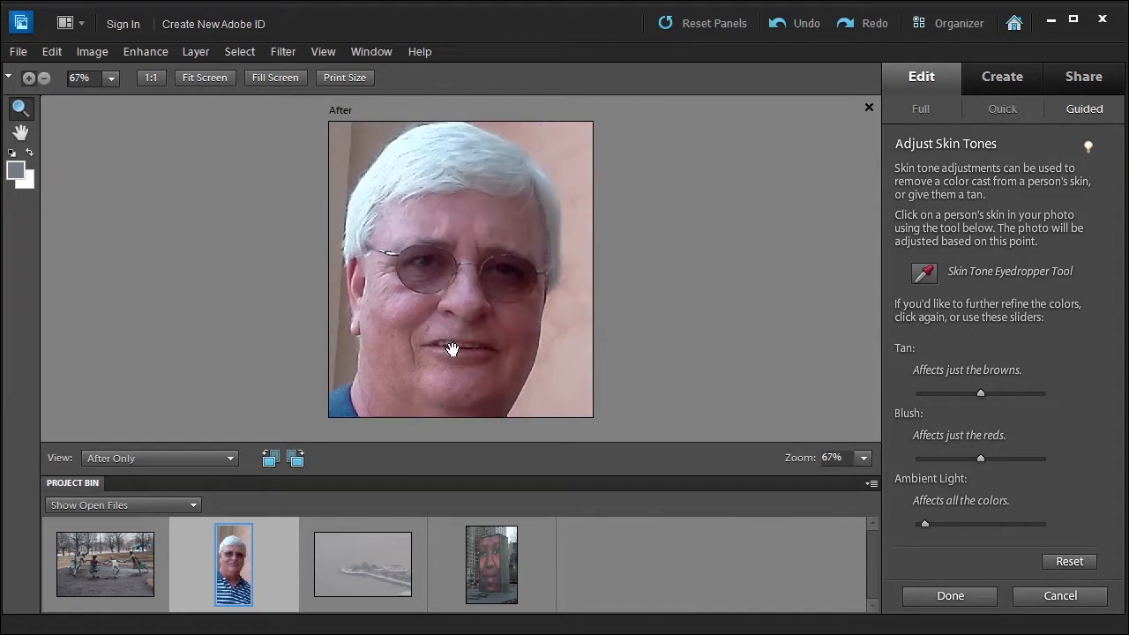
click(926, 275)
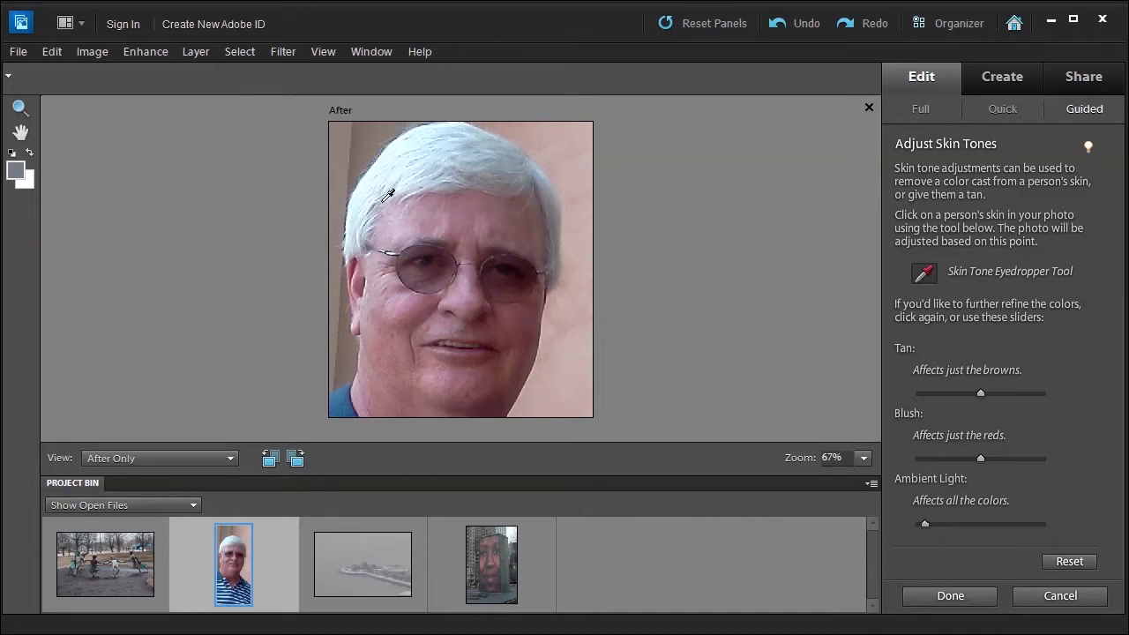
click(407, 304)
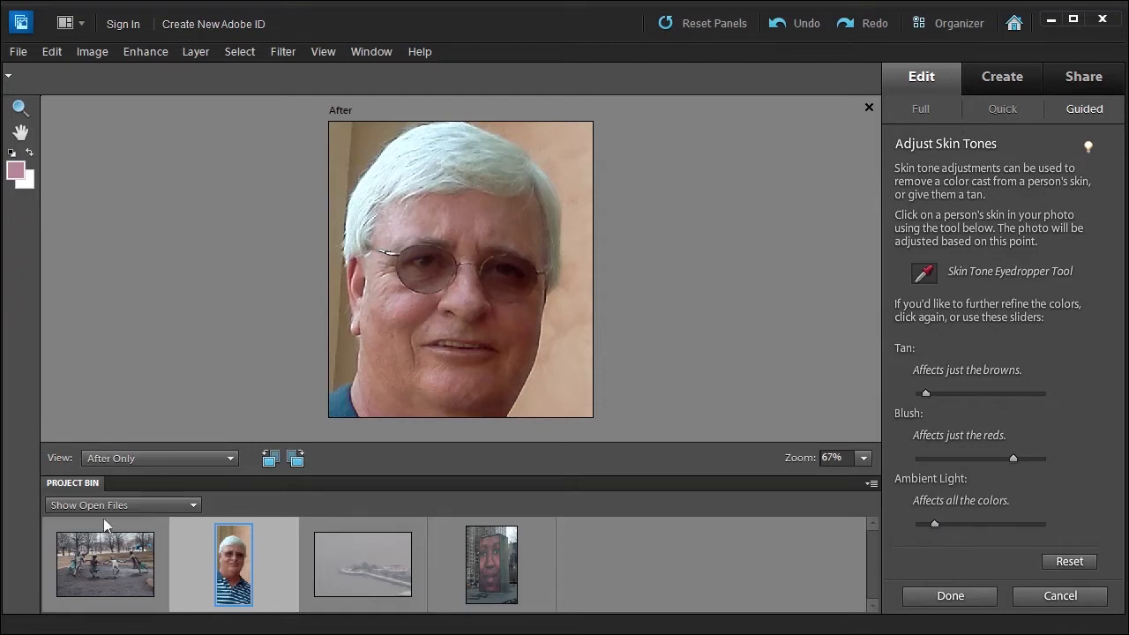
Compare the portrait in the horizontal Before & After view, and cancel the skin tone adjustment.
click(153, 454)
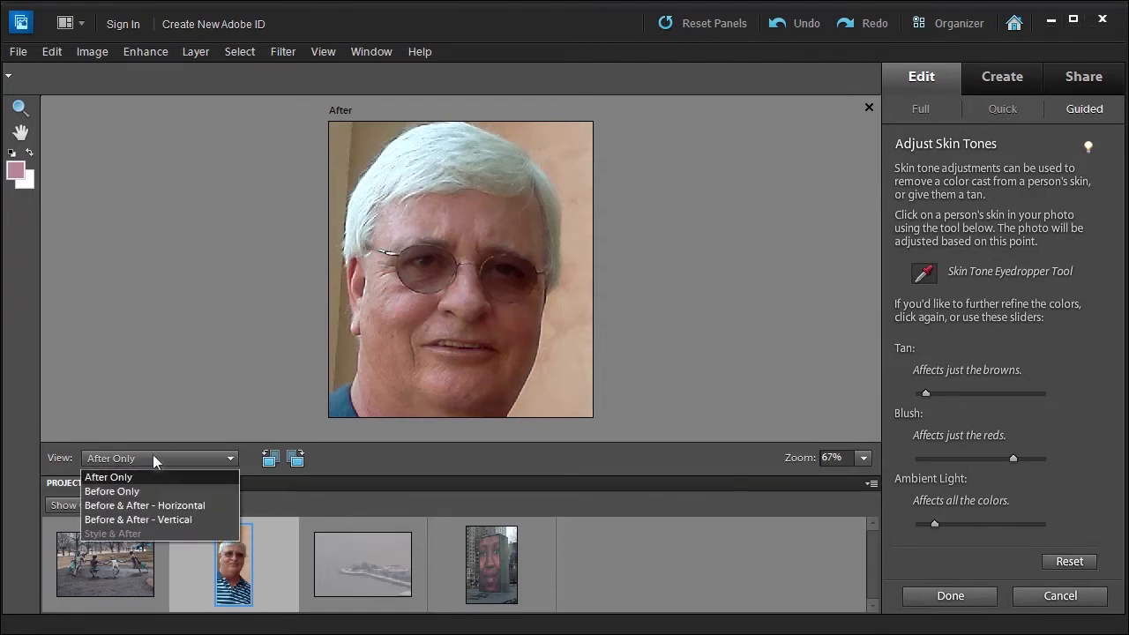
click(135, 505)
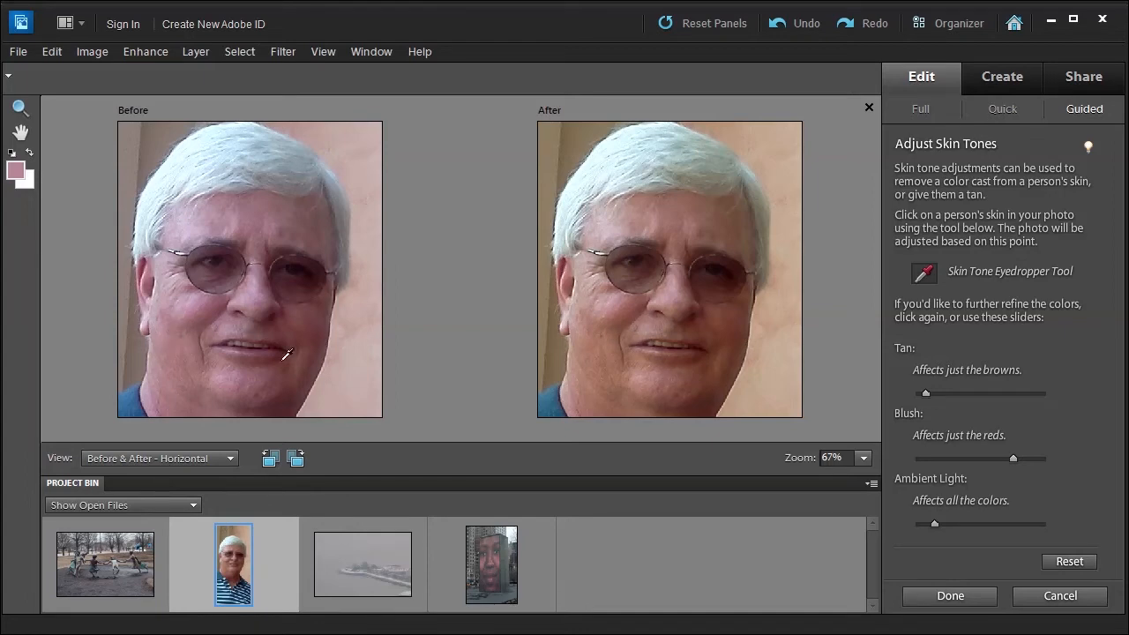
click(1066, 595)
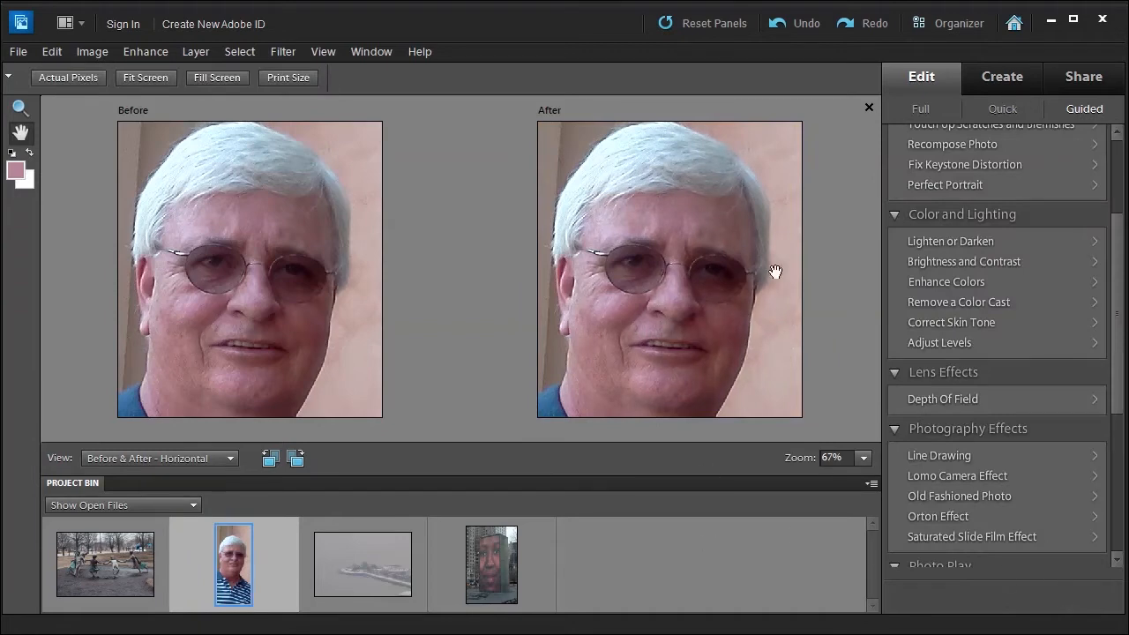
Close the portrait and bring up the hazy shoreline photo in the After Only view.
click(868, 107)
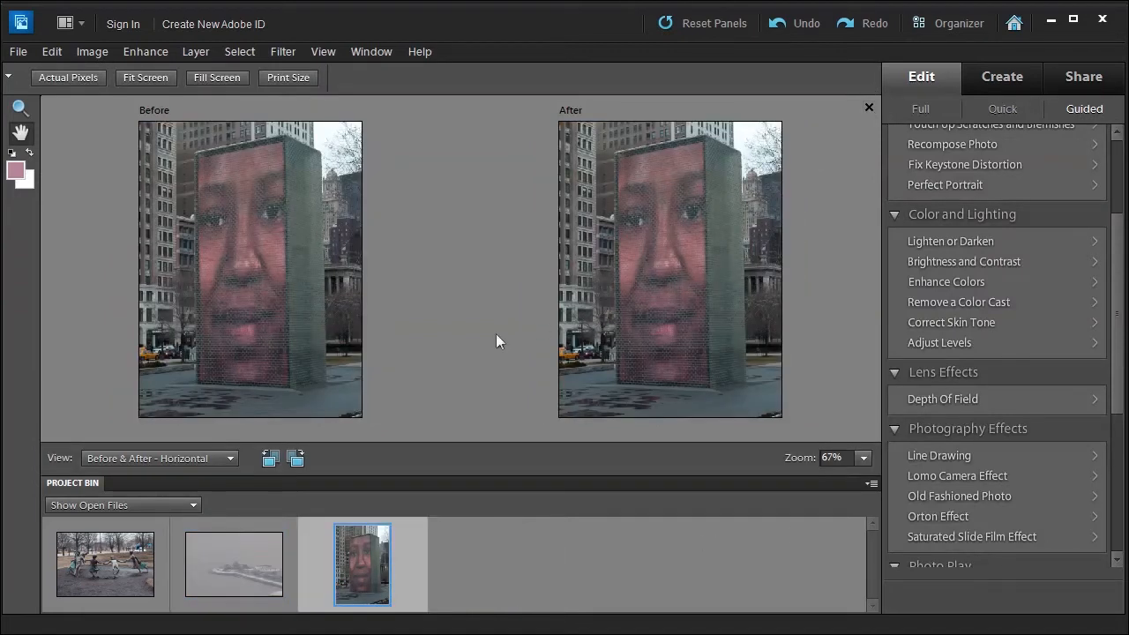
click(238, 576)
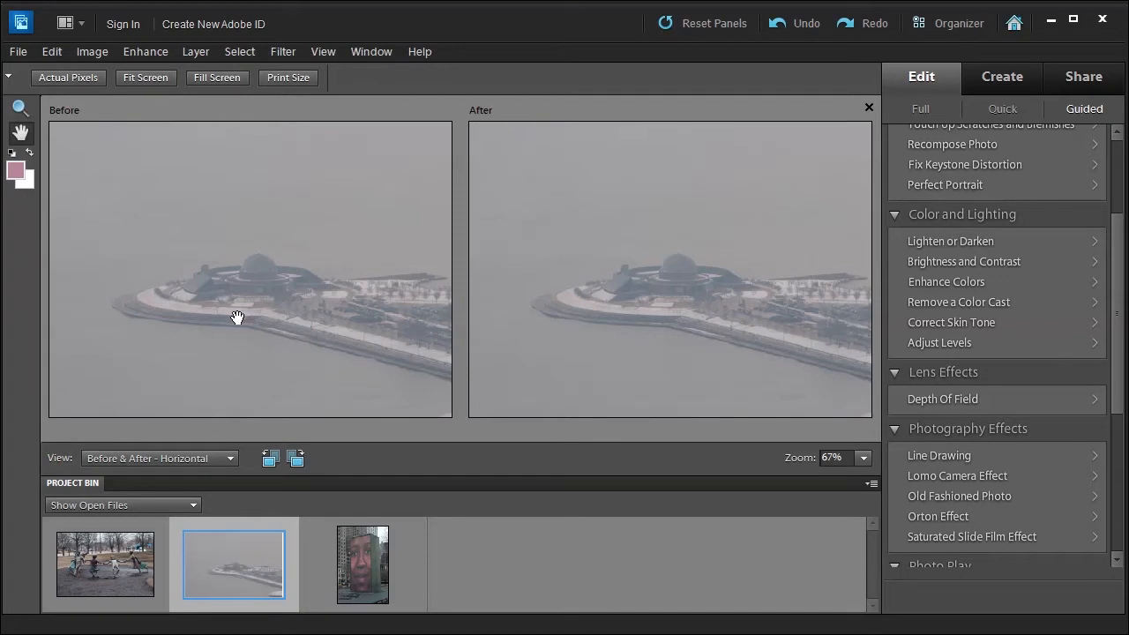
click(161, 458)
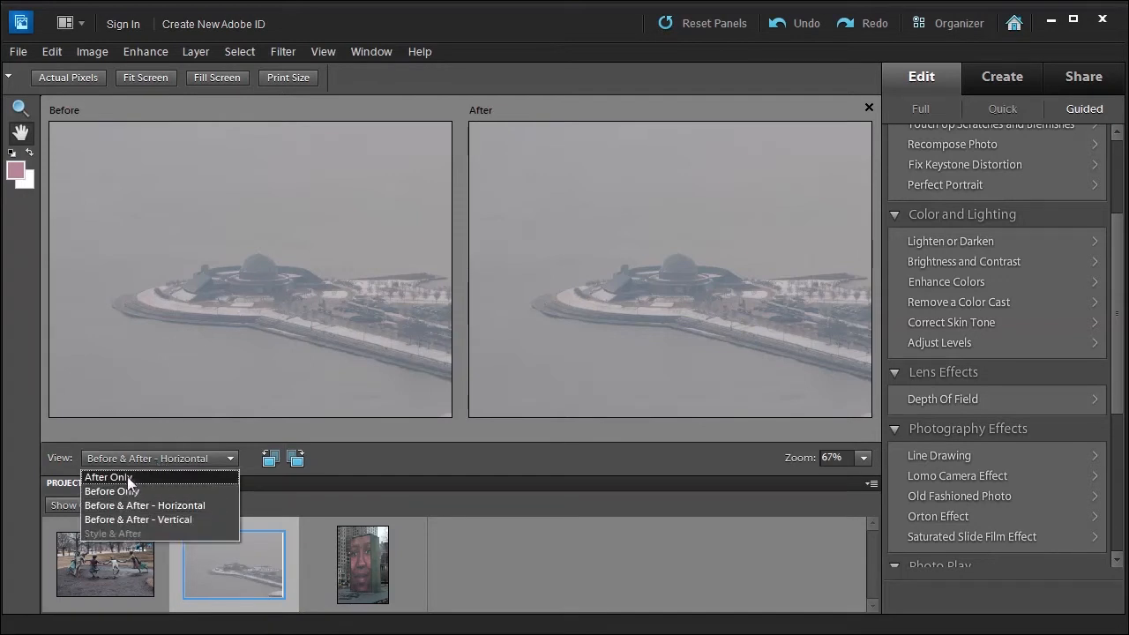
click(108, 477)
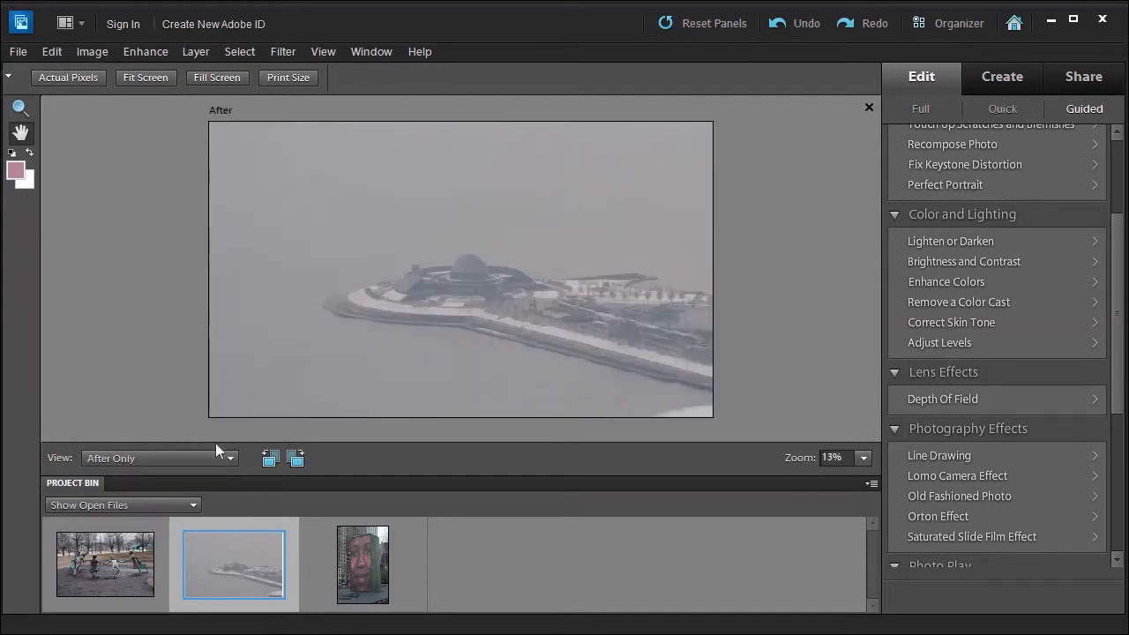
Open the Adjust Levels guided edit and read through its instructions and sample histograms.
click(936, 344)
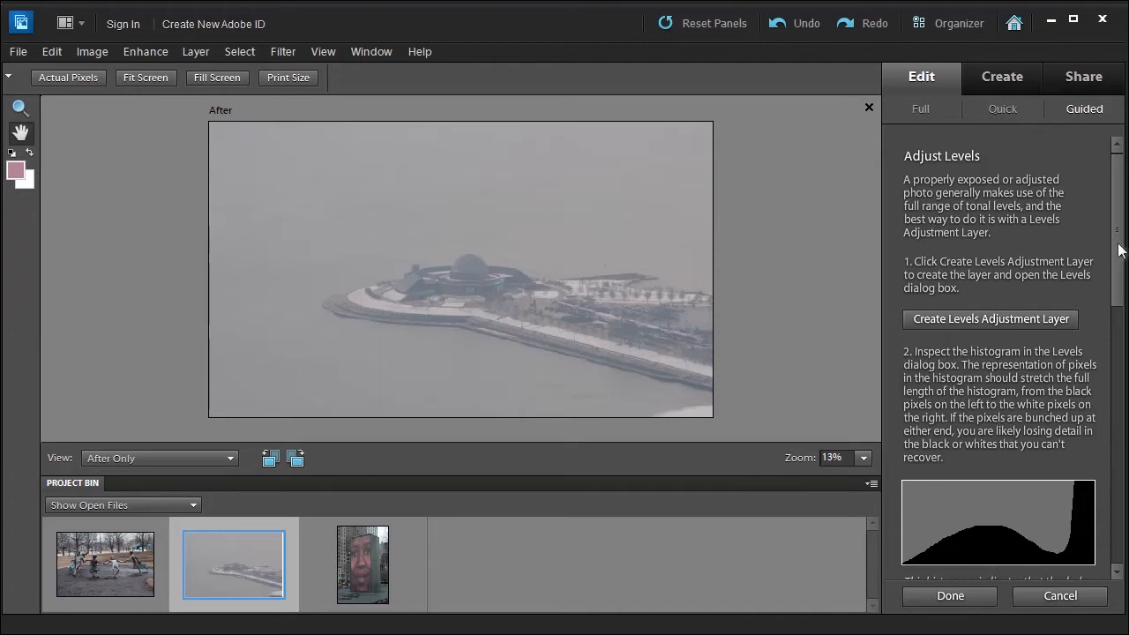
drag(1117, 249, 1108, 300)
scroll(1108, 299, down, 9)
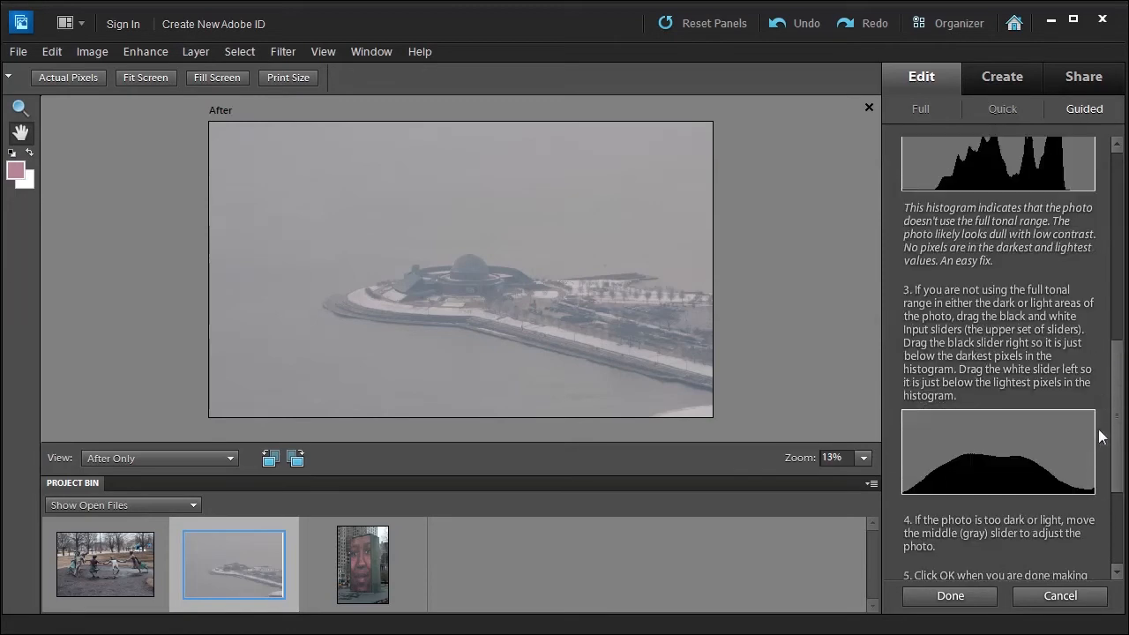
scroll(1089, 275, up, 8)
scroll(1088, 277, up, 5)
scroll(1058, 336, down, 2)
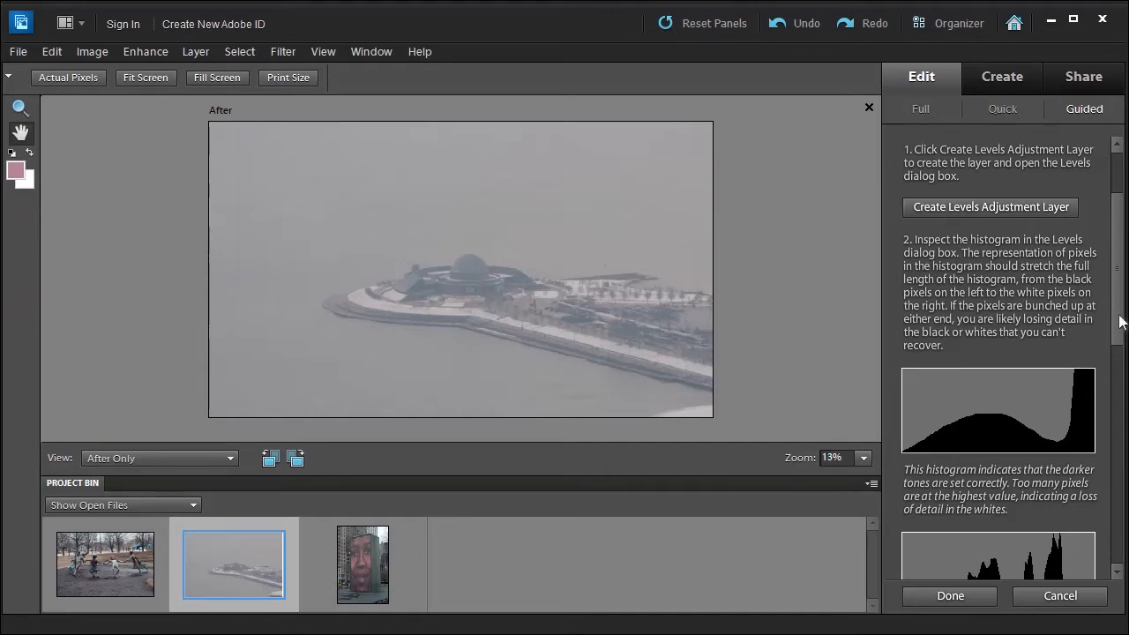
scroll(1120, 322, down, 5)
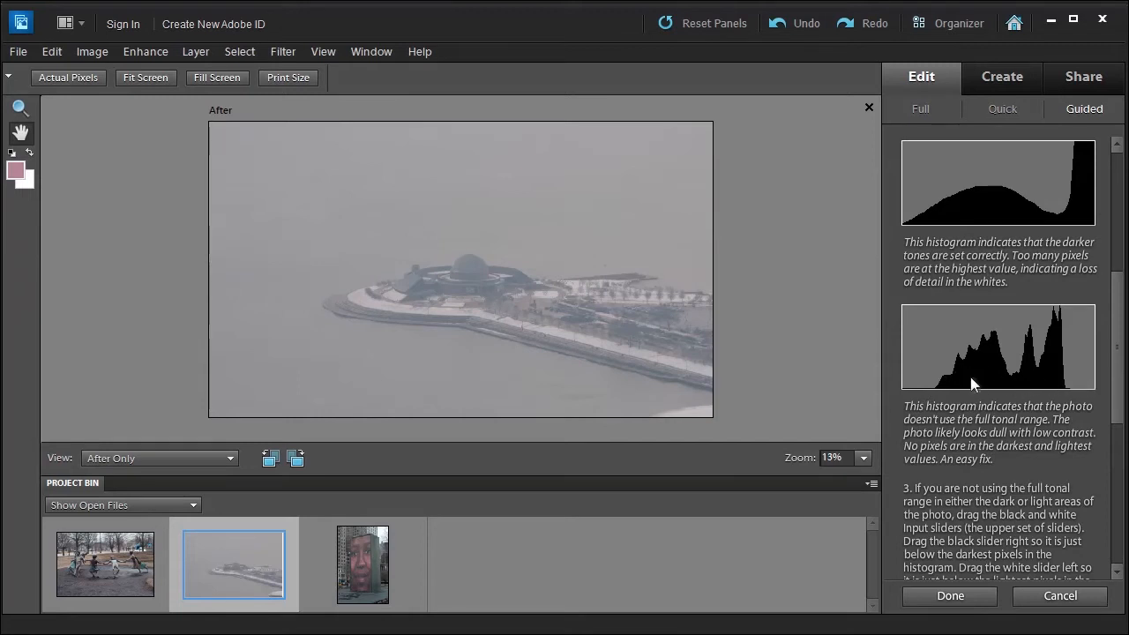
drag(1116, 401, 1114, 471)
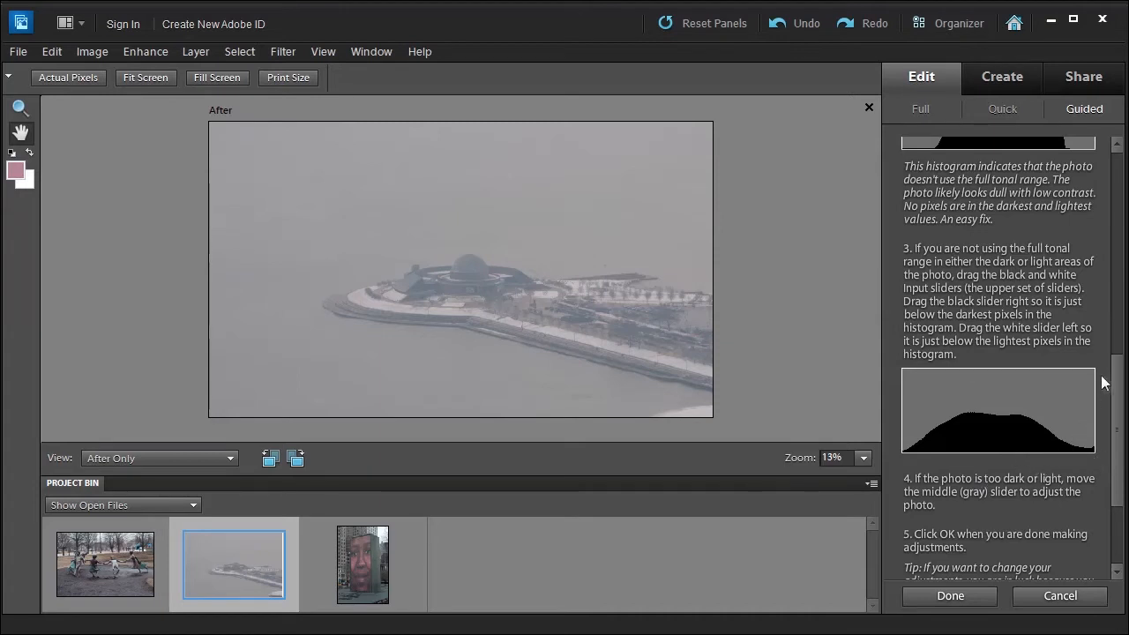
drag(1114, 378, 1121, 421)
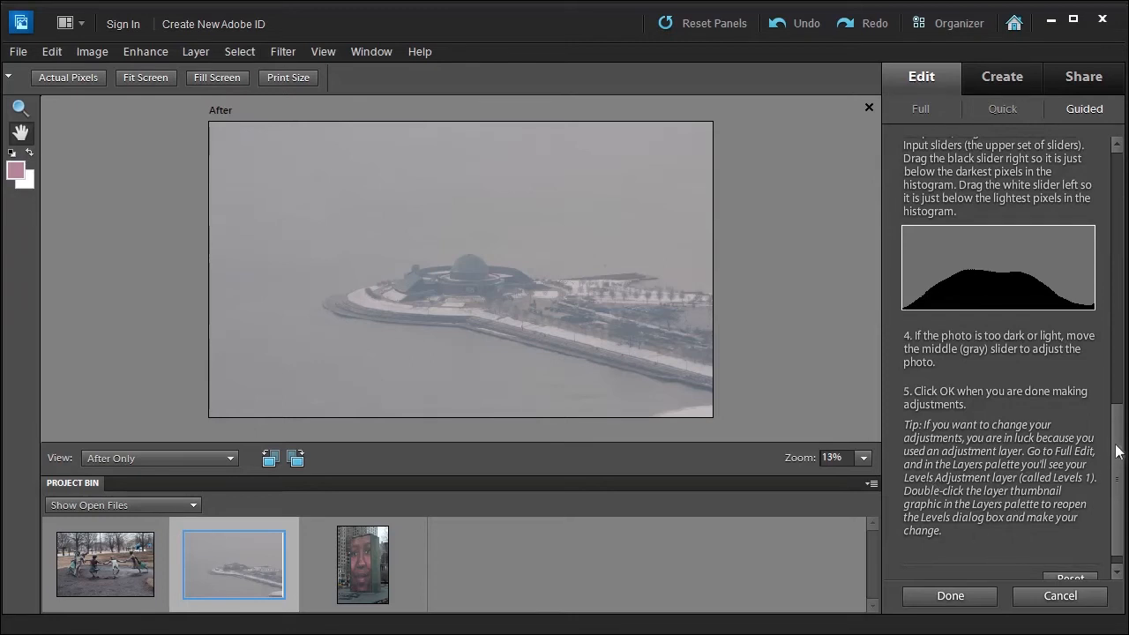
drag(1119, 451, 1079, 212)
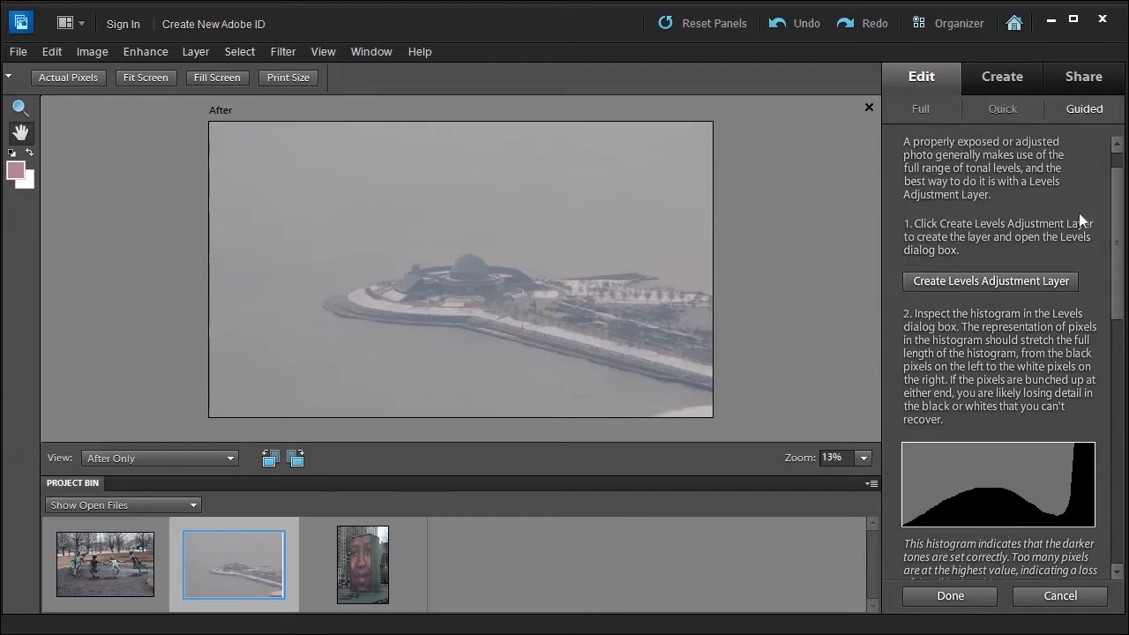
Create a Levels adjustment layer with the default settings and compare its histogram with the guide's sample histograms.
click(938, 278)
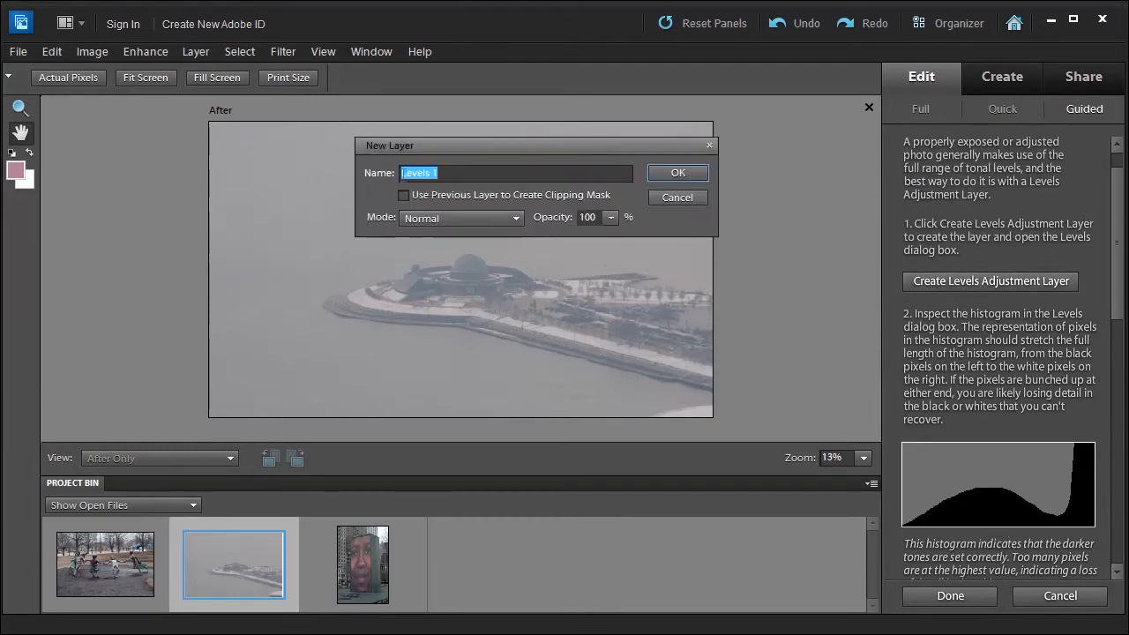
click(662, 171)
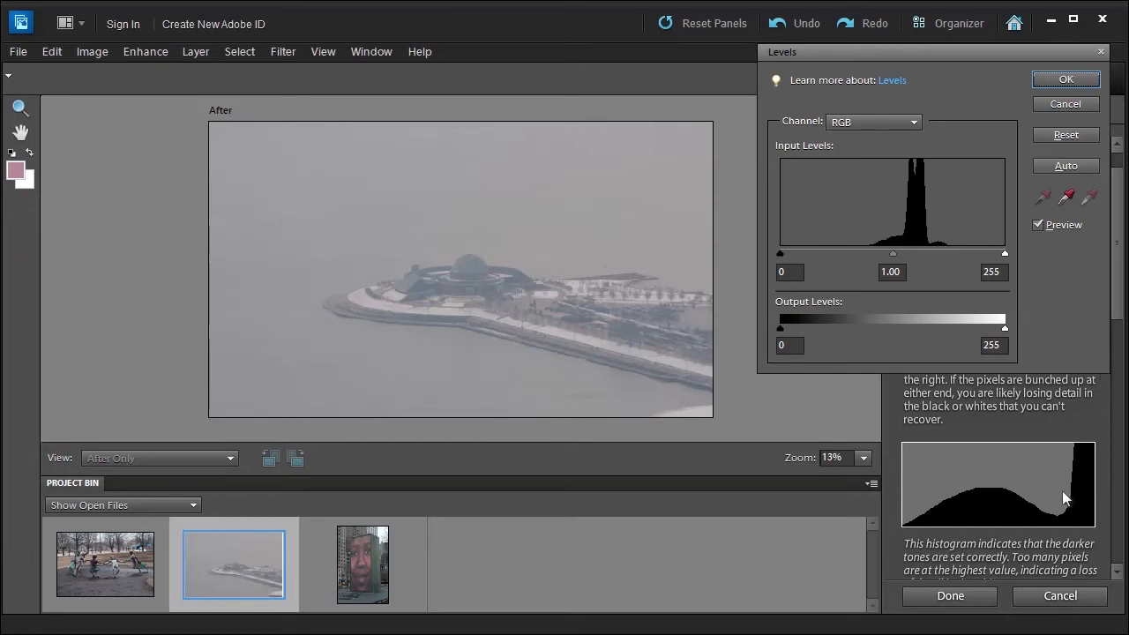
scroll(1119, 302, down, 5)
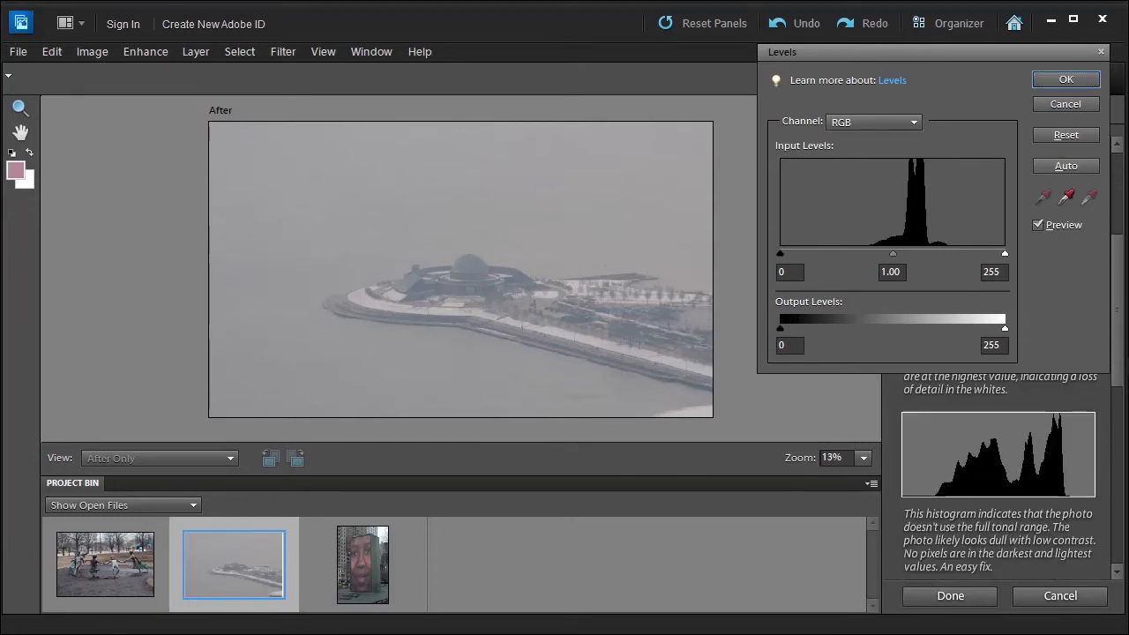
drag(1126, 362, 1122, 282)
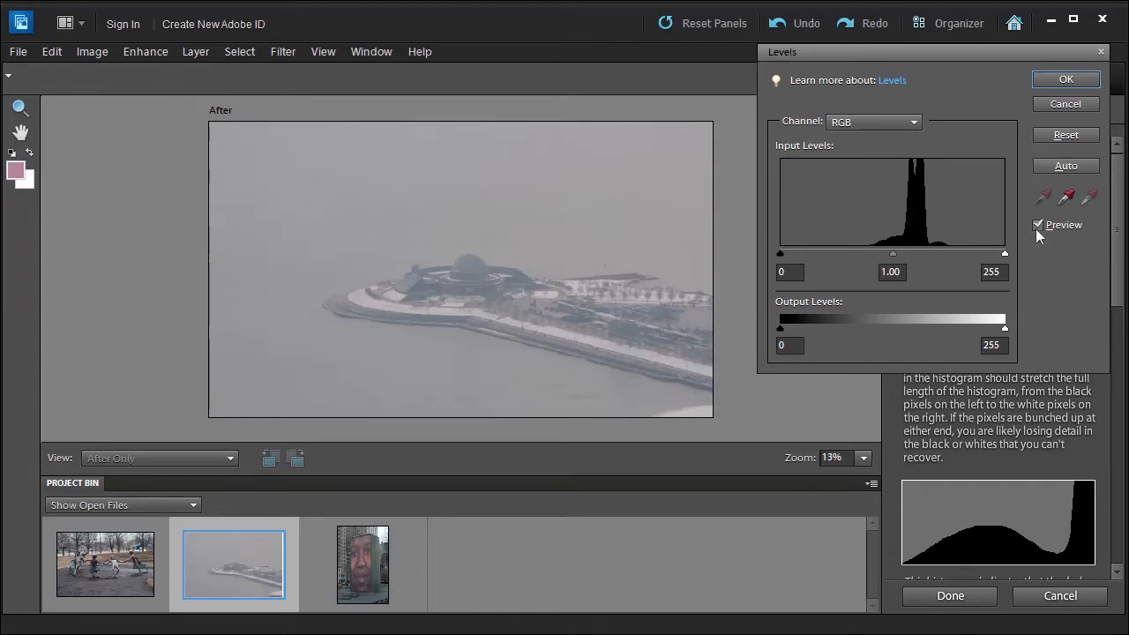
Try the automatic Levels correction on the shoreline photo and reset it.
click(1066, 166)
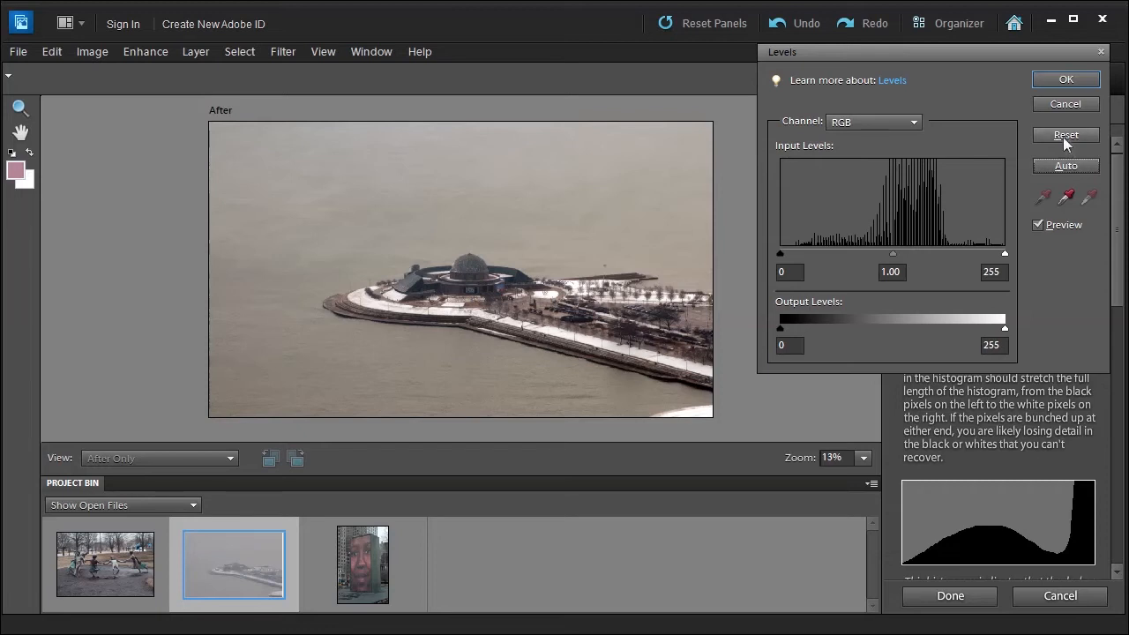
click(1063, 136)
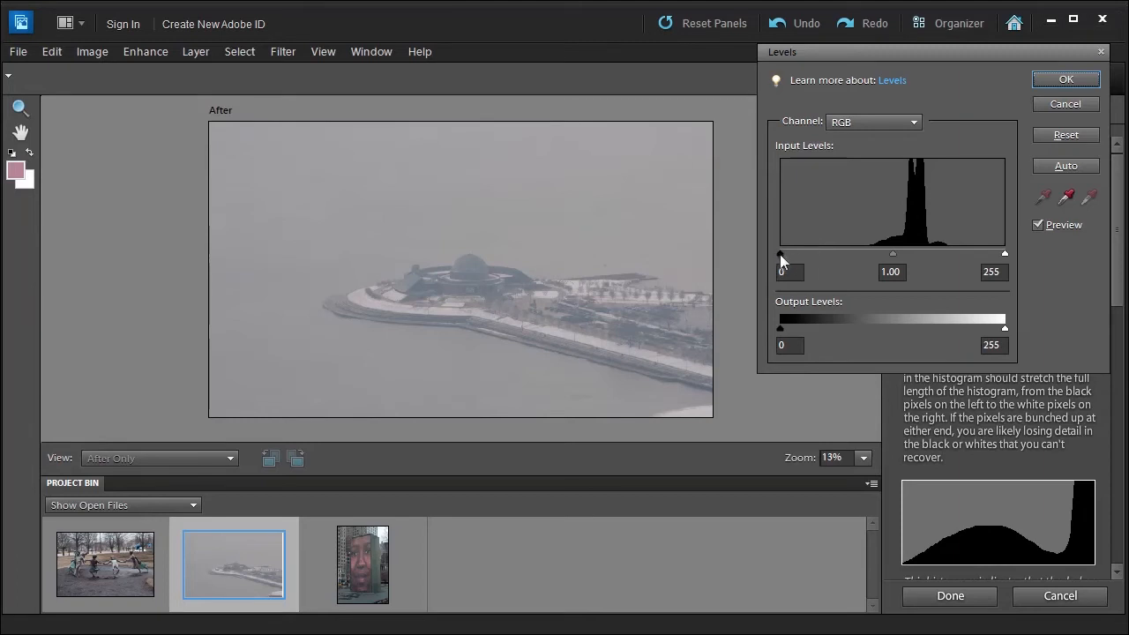
Try RGB input levels of 94 for black, 0.76 for midtones and 191 for white, and reset the Levels.
drag(780, 254, 863, 253)
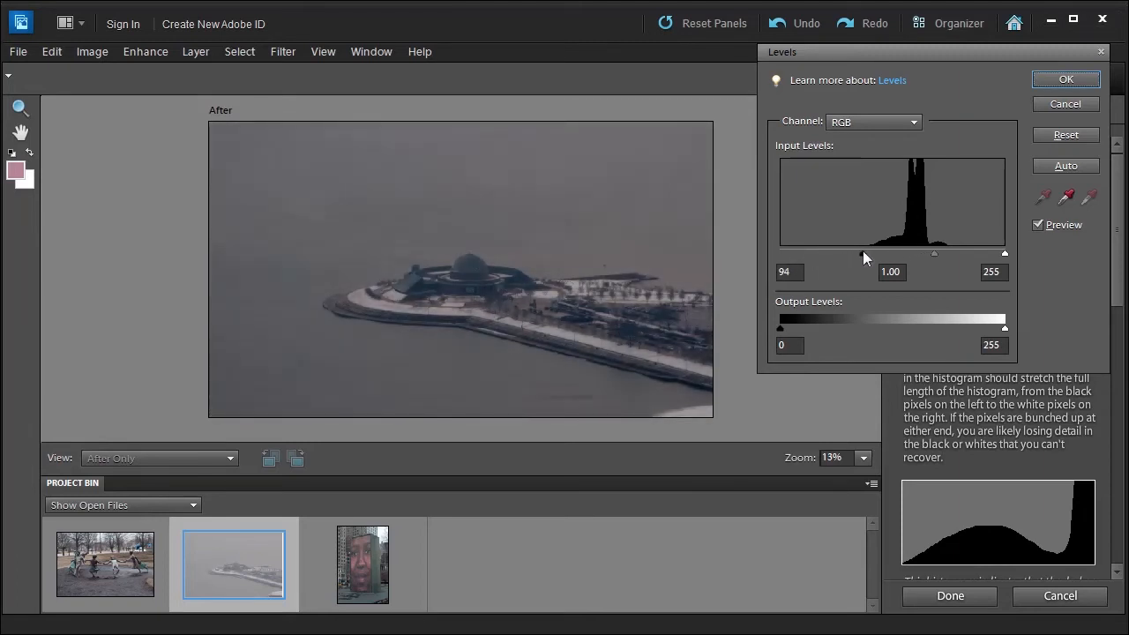
drag(863, 252, 863, 253)
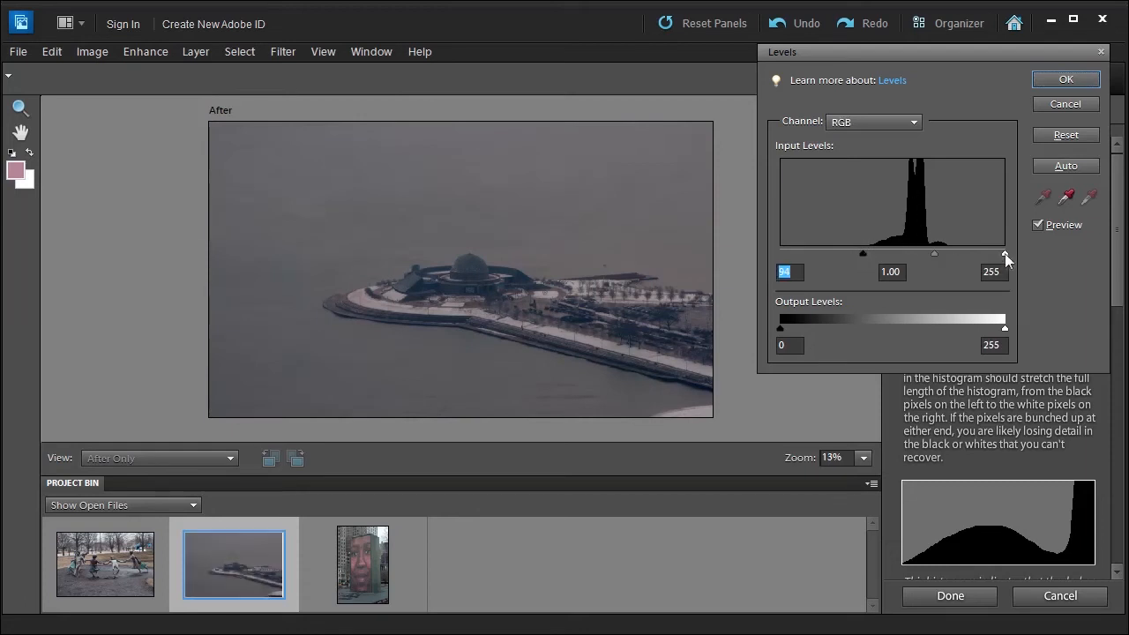
drag(1005, 253, 948, 257)
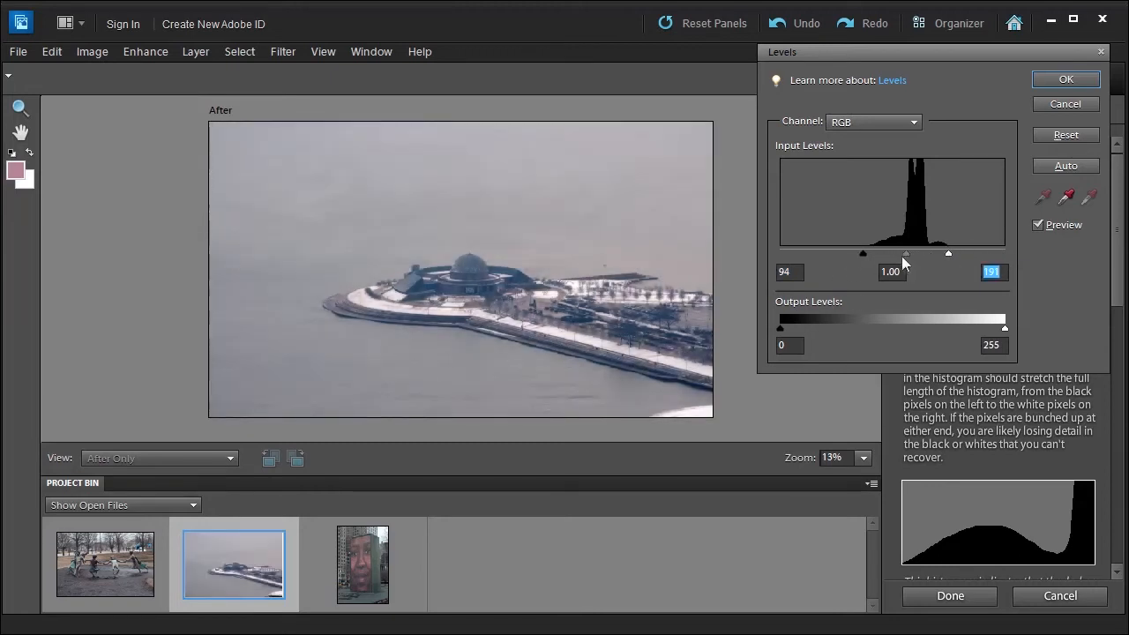
drag(903, 255, 913, 255)
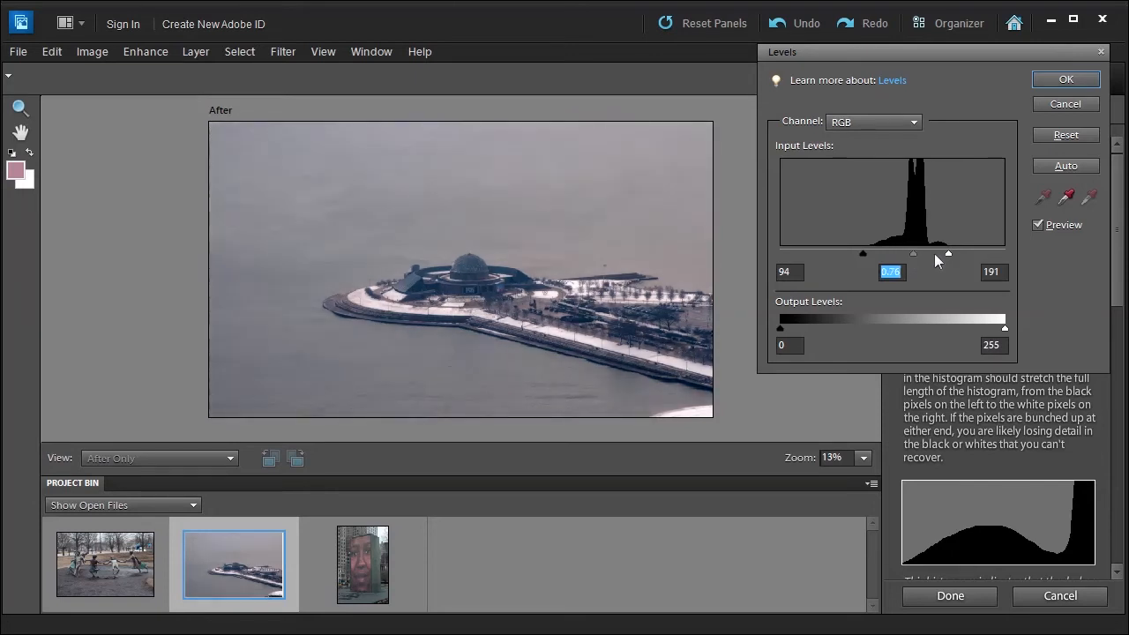
click(1066, 135)
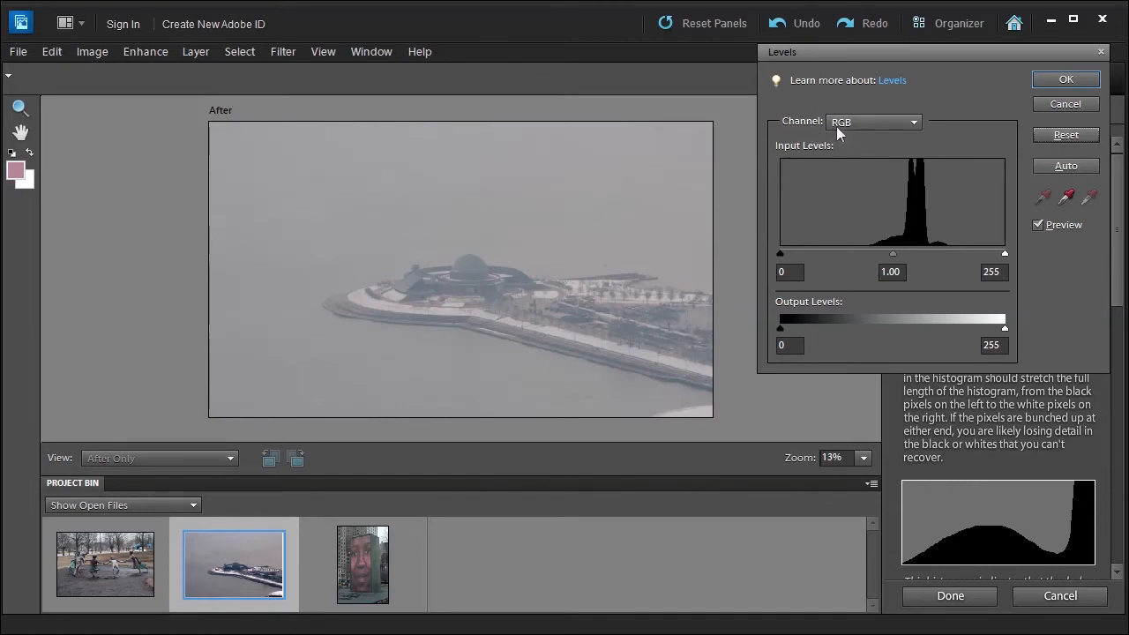
Set the Red channel's input levels to 97 for black and 195 for white on the shoreline photo.
click(858, 122)
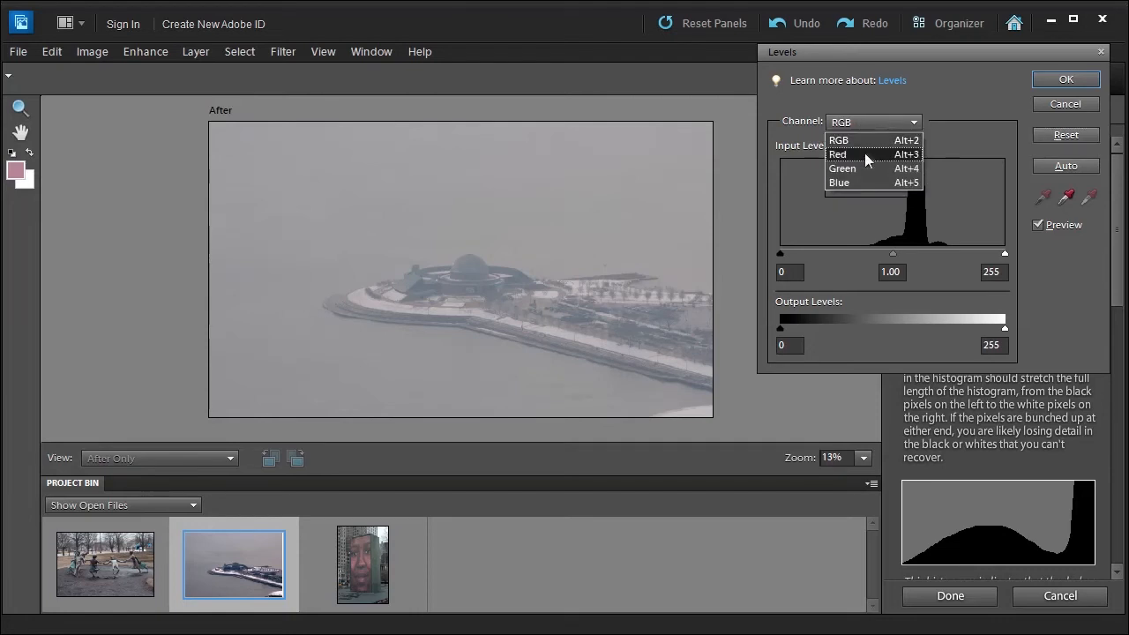
click(867, 155)
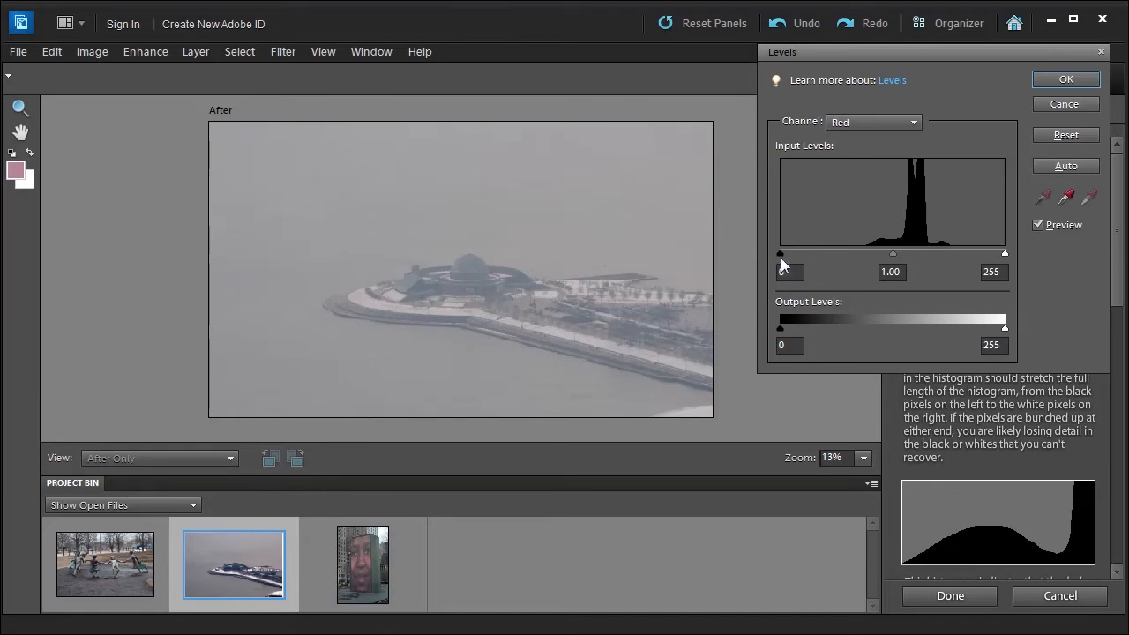
key(alt)
drag(779, 253, 864, 255)
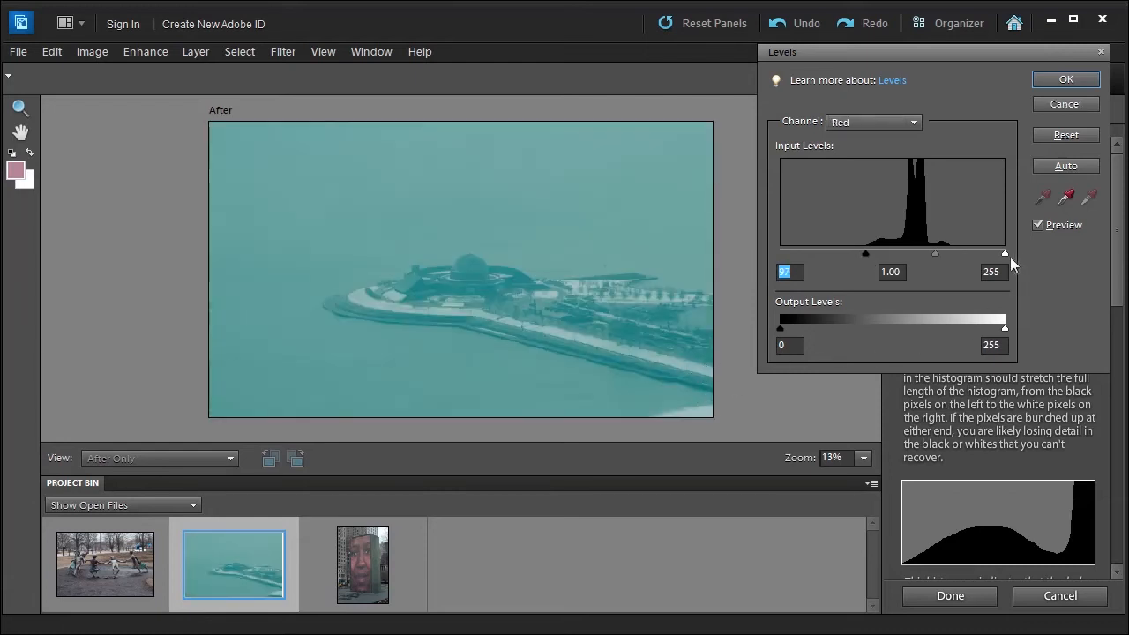
key(alt)
drag(1006, 253, 952, 253)
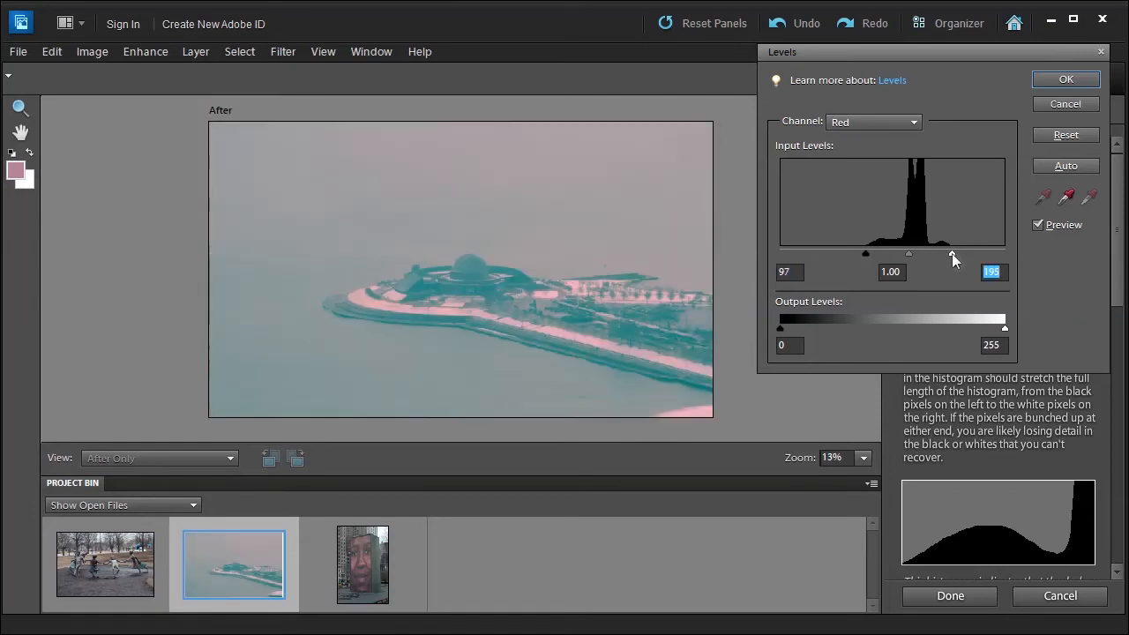
Set the Green channel's input levels to 104 for black and 191 for white.
click(842, 124)
click(842, 168)
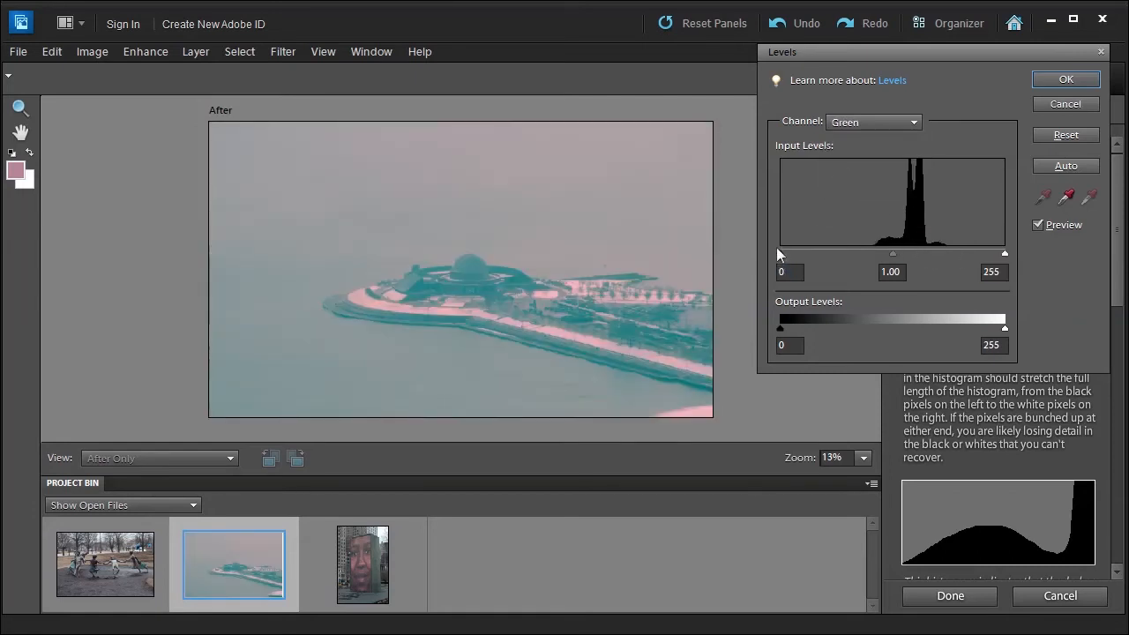
drag(777, 253, 871, 259)
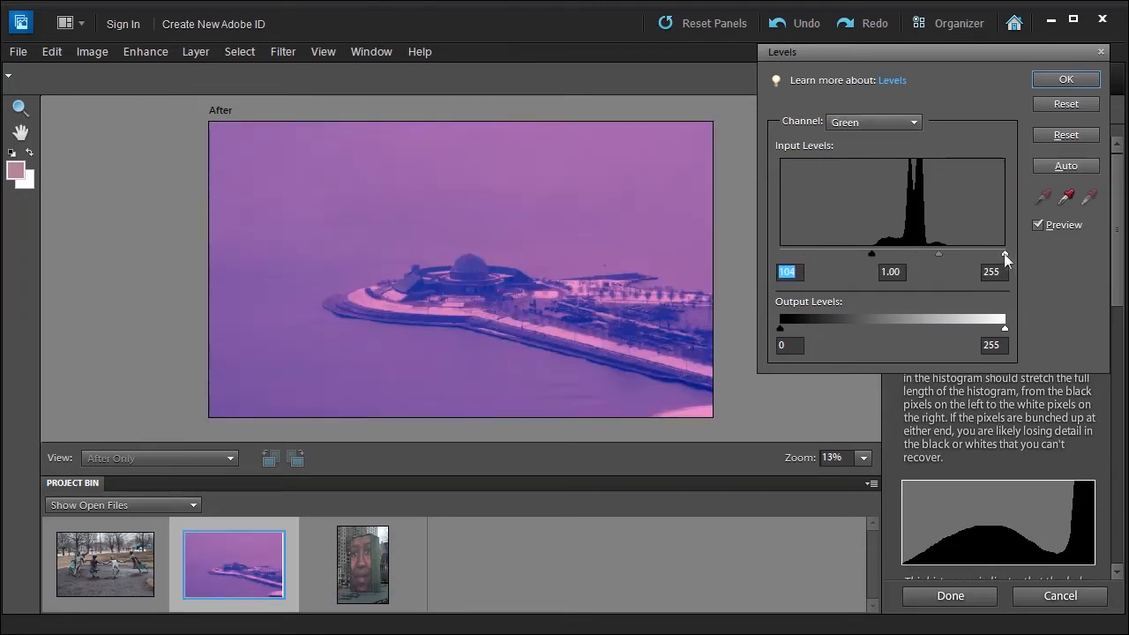
drag(1005, 254, 948, 254)
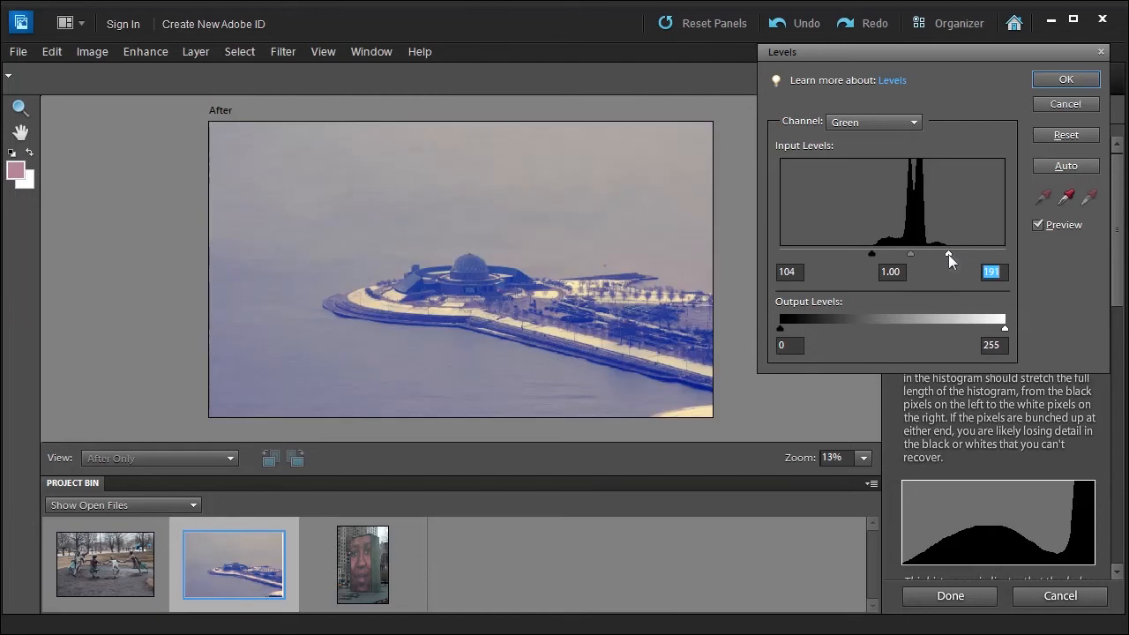
Set the Blue channel's input levels to 116 for black and 186 for white.
click(851, 122)
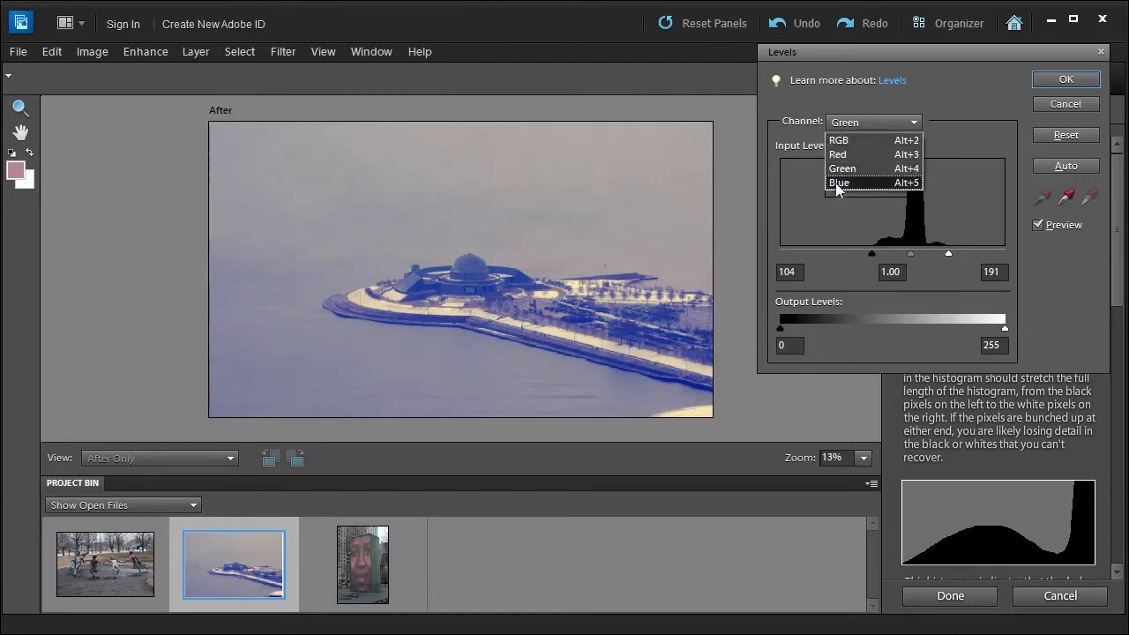
click(835, 182)
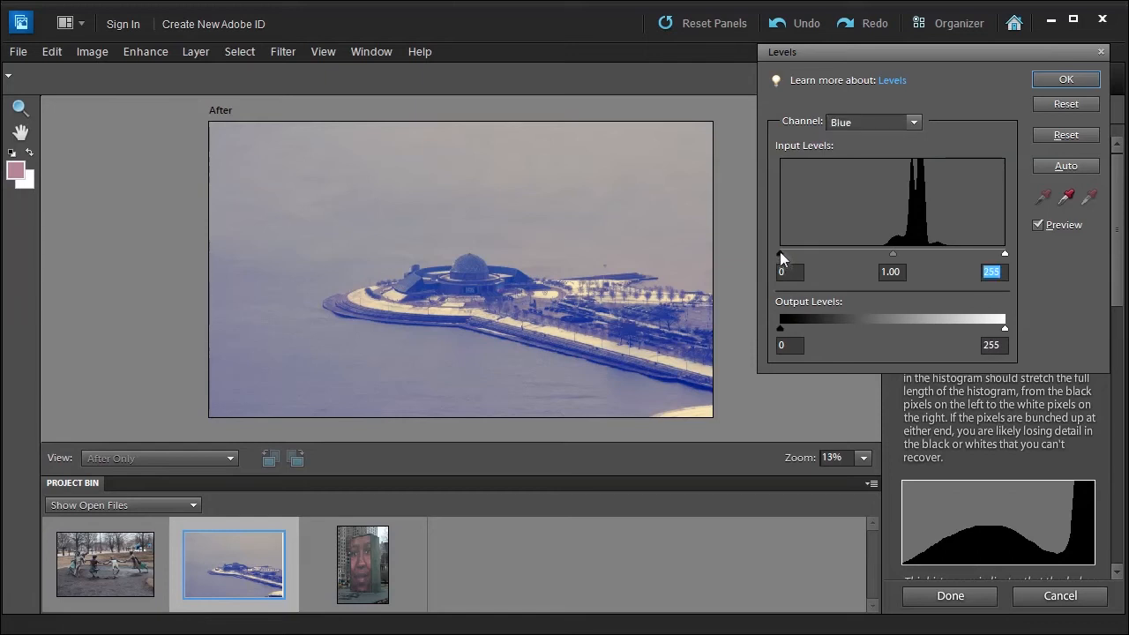
drag(780, 254, 882, 254)
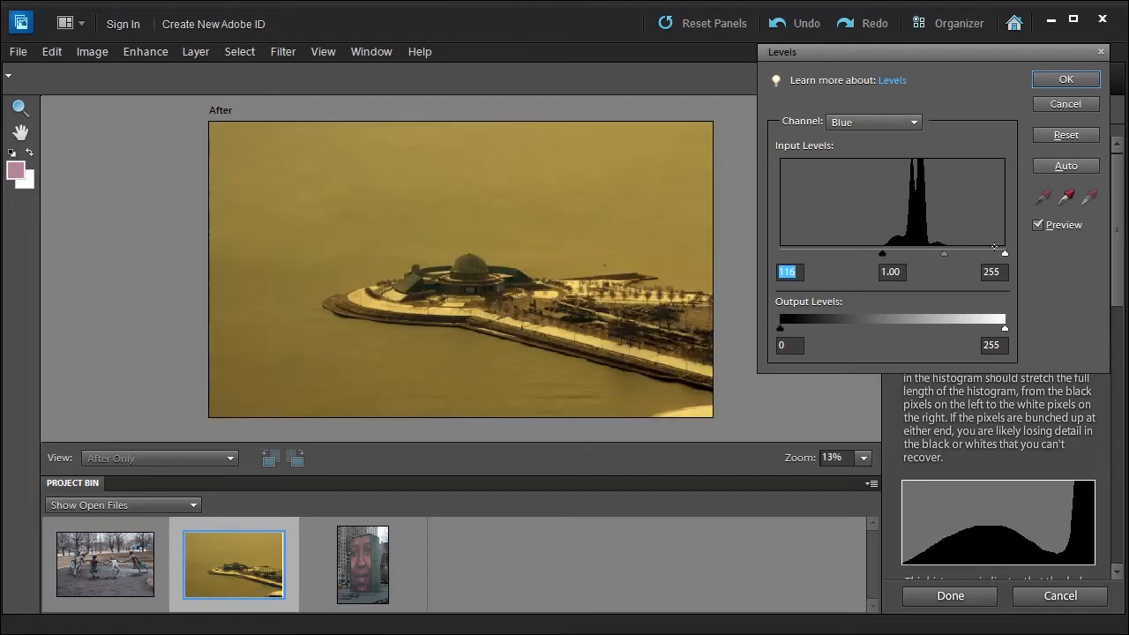
key(alt)
drag(1004, 253, 947, 252)
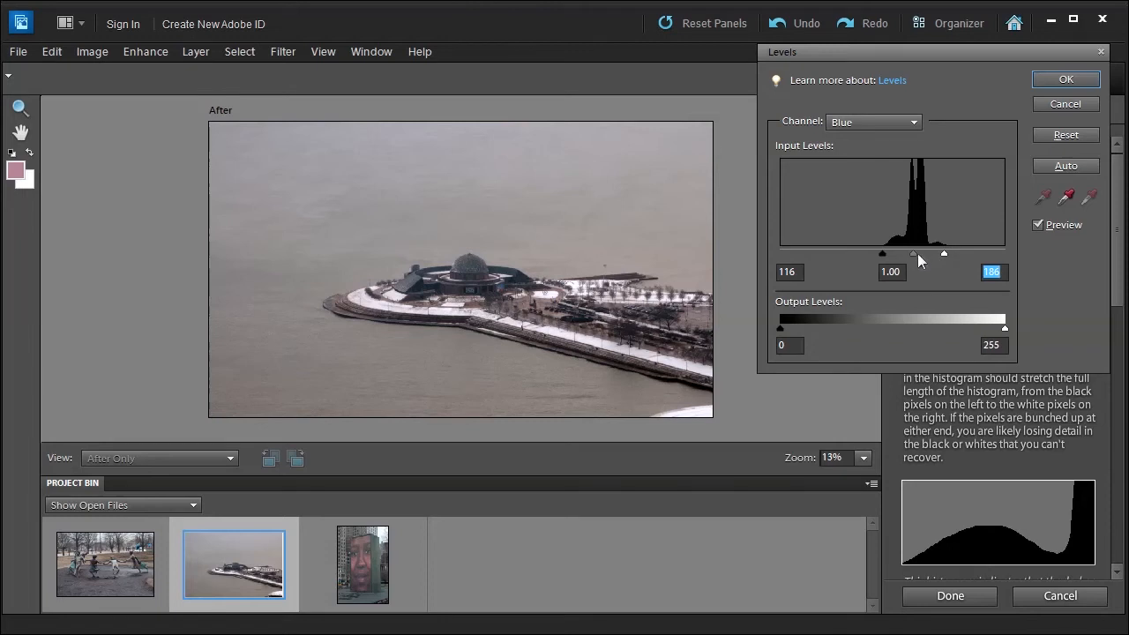
Darken the midtones of the combined RGB channel to 0.92 and apply the Levels adjustment.
click(854, 123)
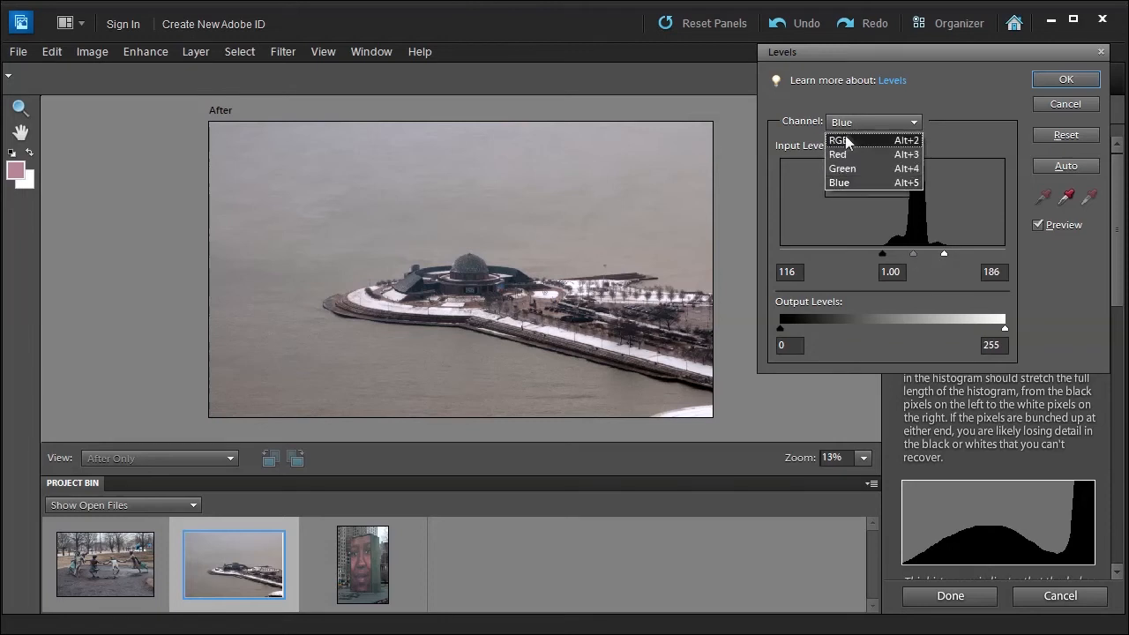
click(844, 140)
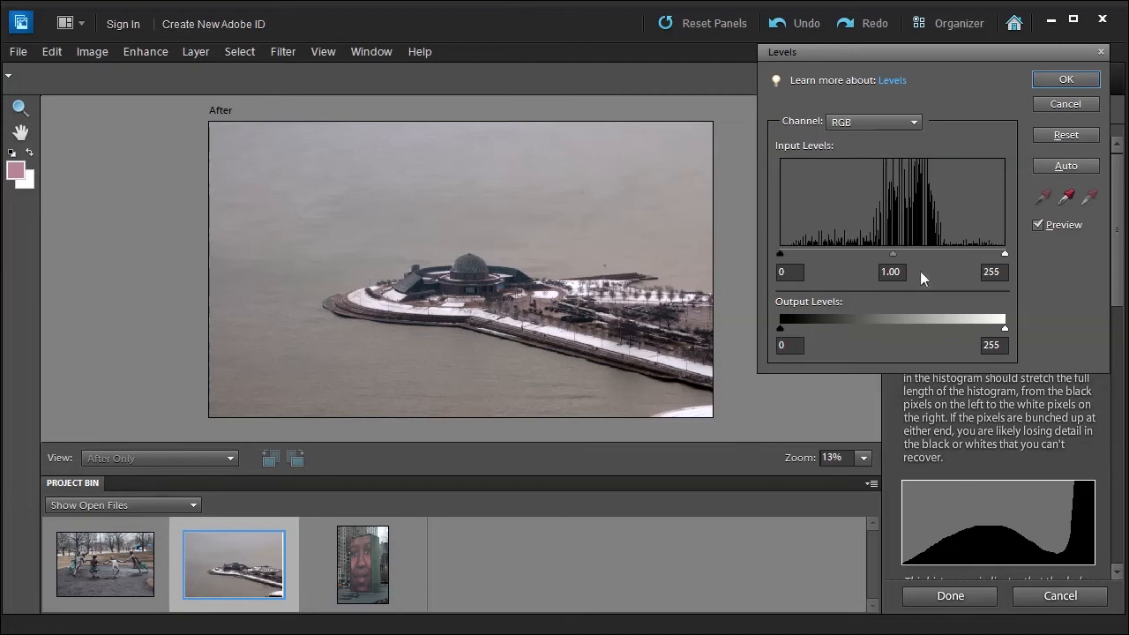
mouse_move(892, 255)
mouse_down()
mouse_move(911, 250)
mouse_move(898, 253)
mouse_up()
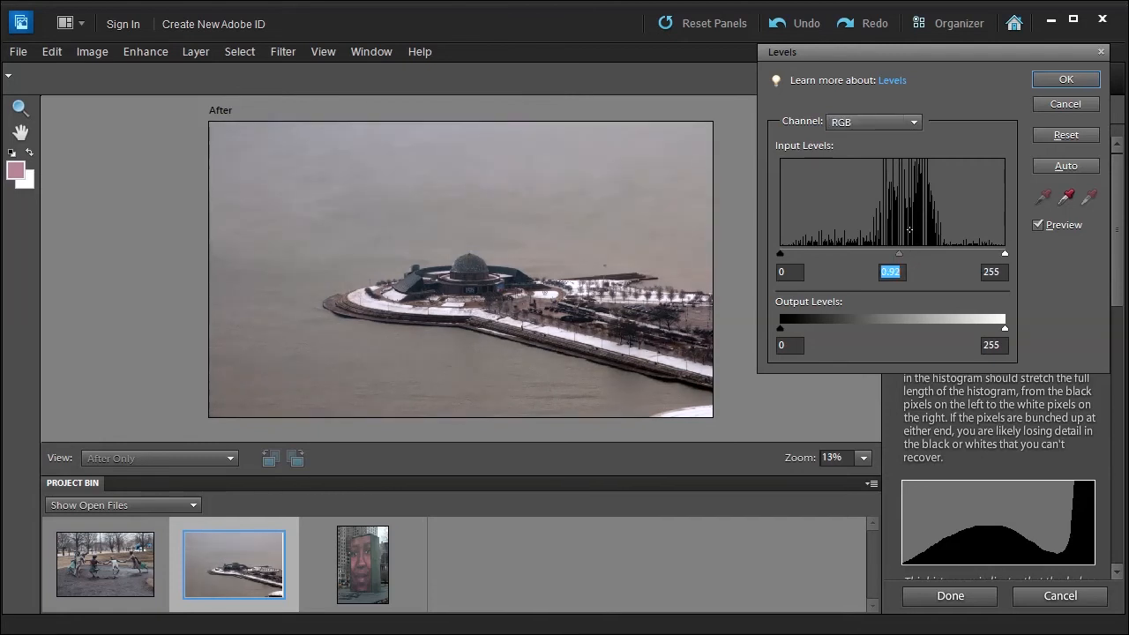
click(1040, 80)
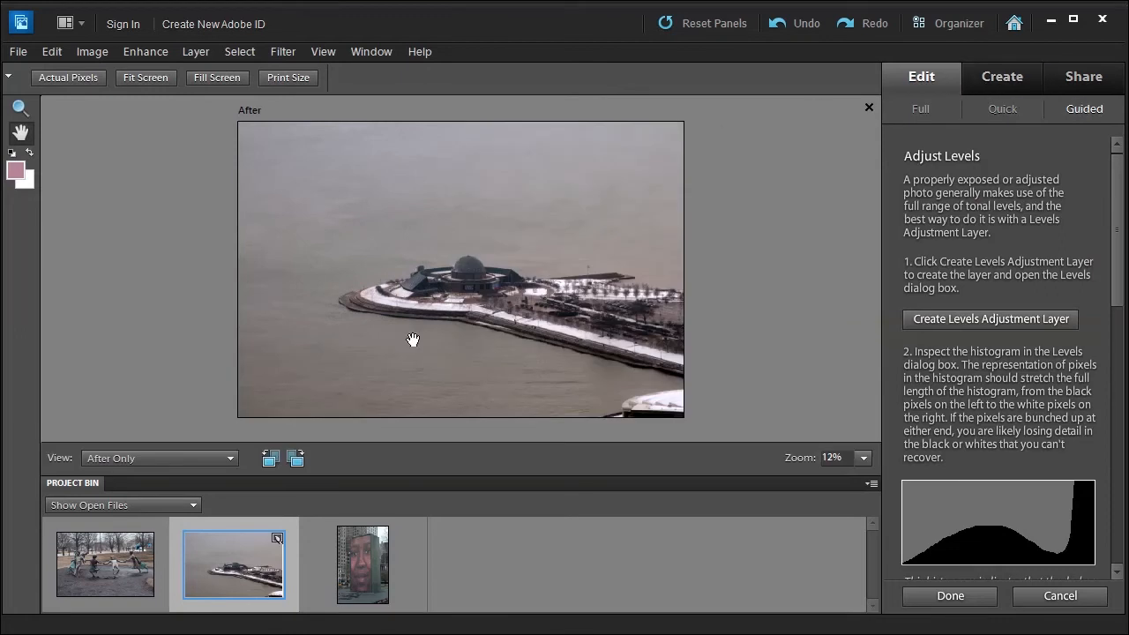
Compare the shoreline photo in the horizontal before-and-after view and finish the Adjust Levels guided edit.
click(128, 458)
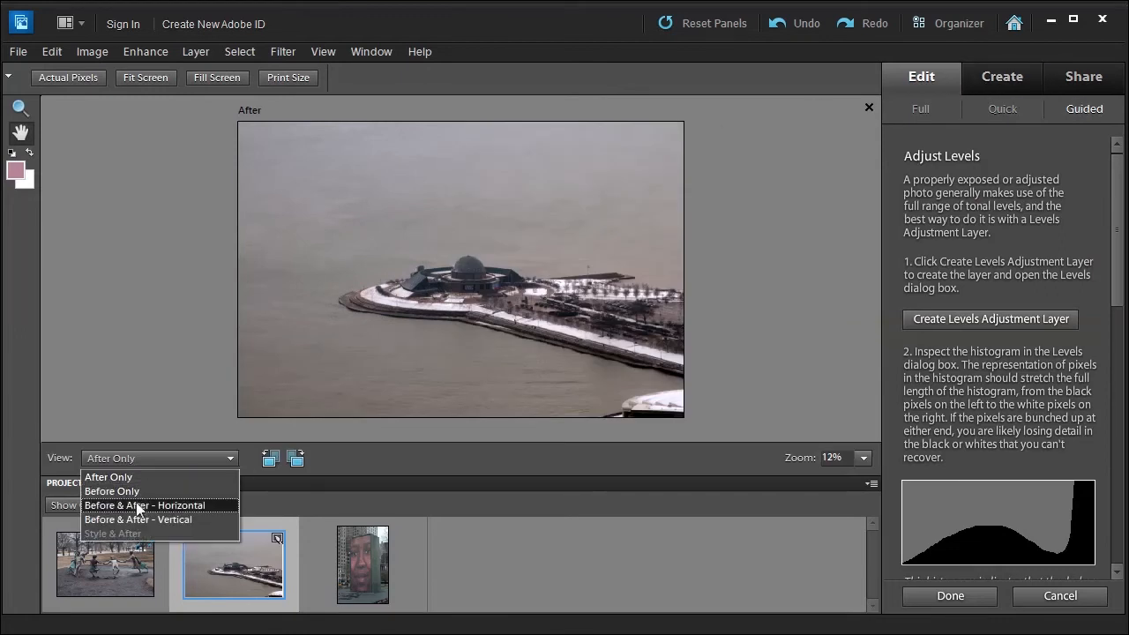
click(139, 502)
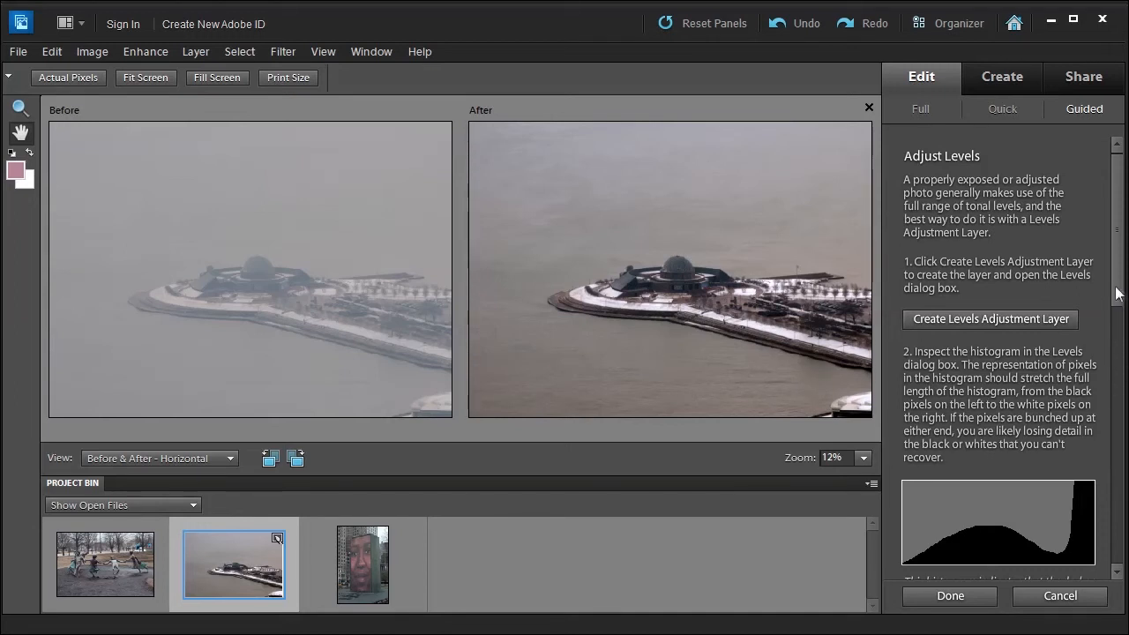
scroll(1118, 294, down, 10)
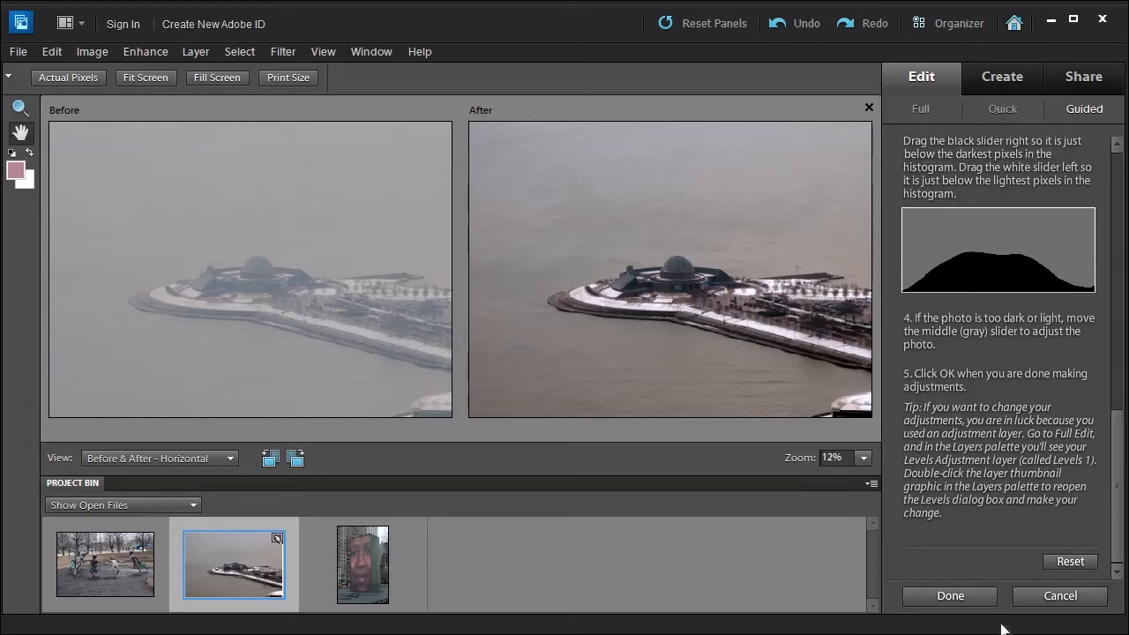
click(939, 596)
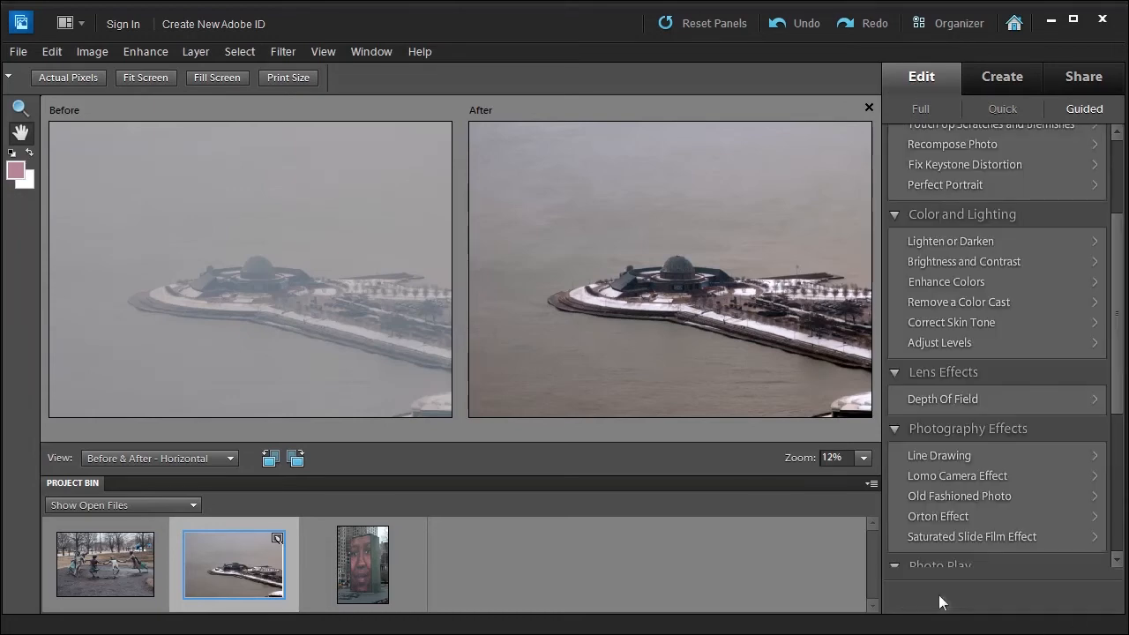
Inspect the Levels adjustment layer in Full edit, and close the shoreline photo after returning to Guided edit.
click(914, 109)
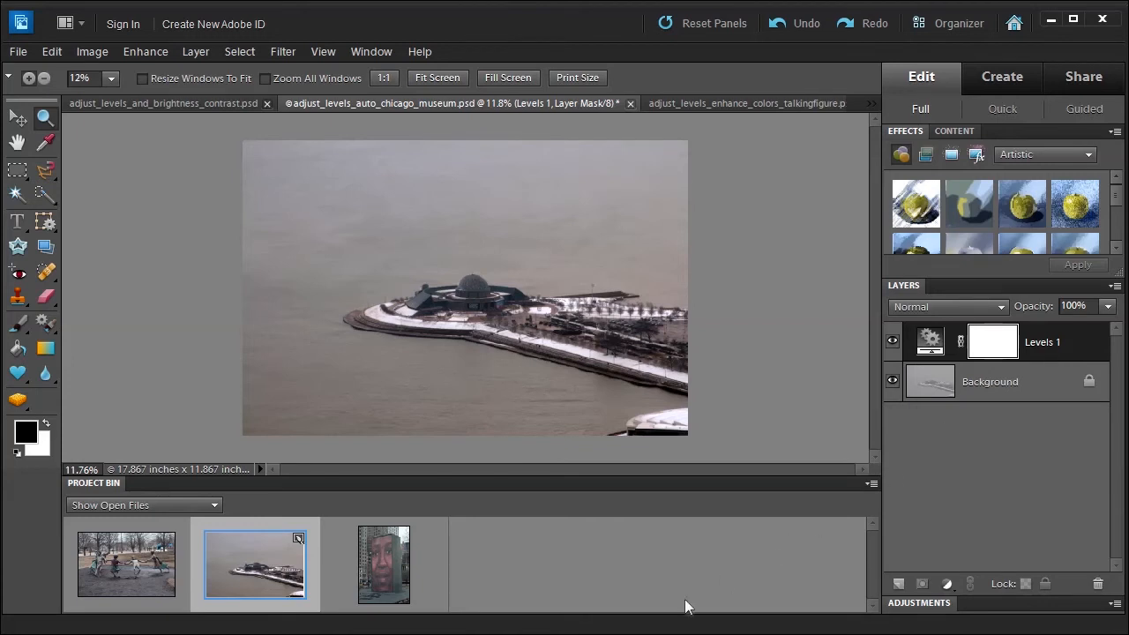
click(1086, 109)
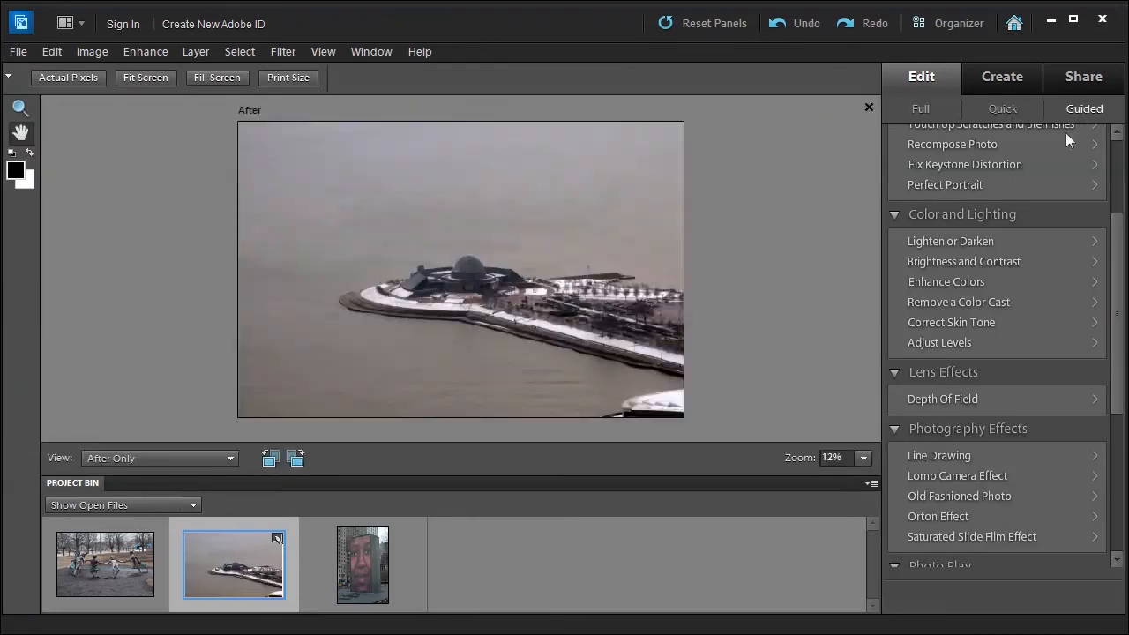
click(869, 107)
click(577, 269)
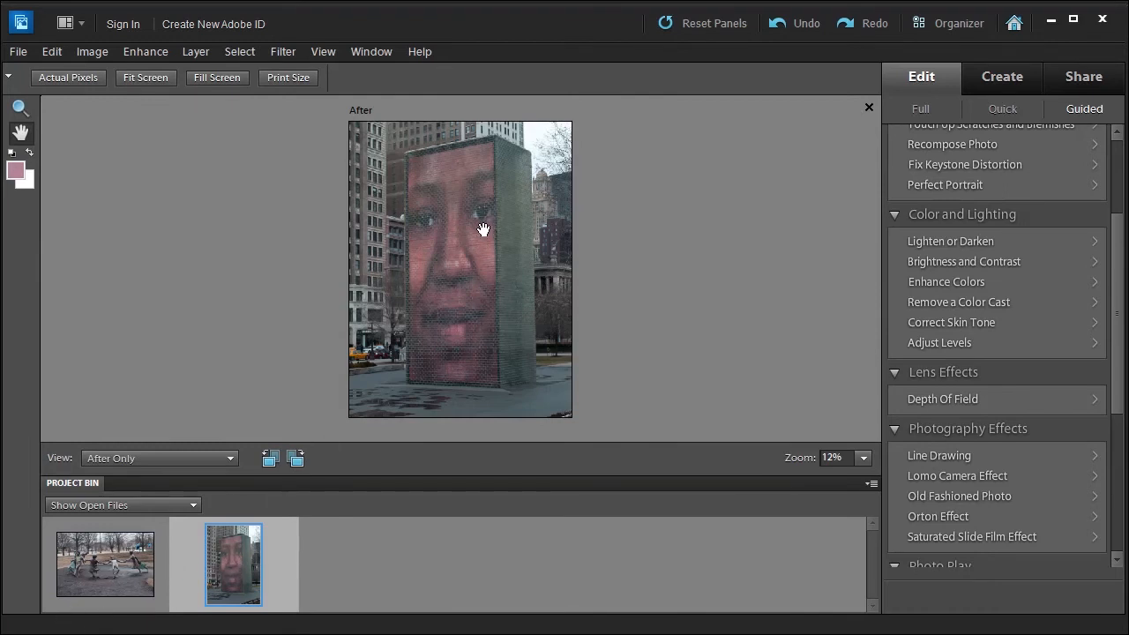
Start the Adjust Levels guided edit on the face tower photo, converting it to 8 bit and creating a default Levels adjustment layer.
click(930, 342)
click(942, 319)
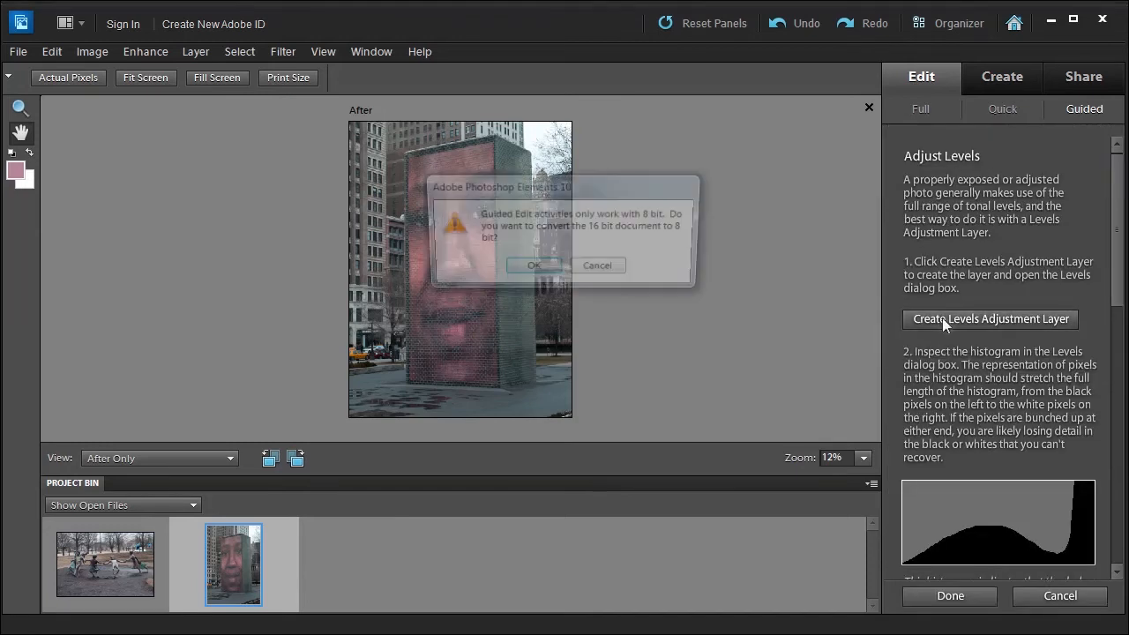
click(534, 269)
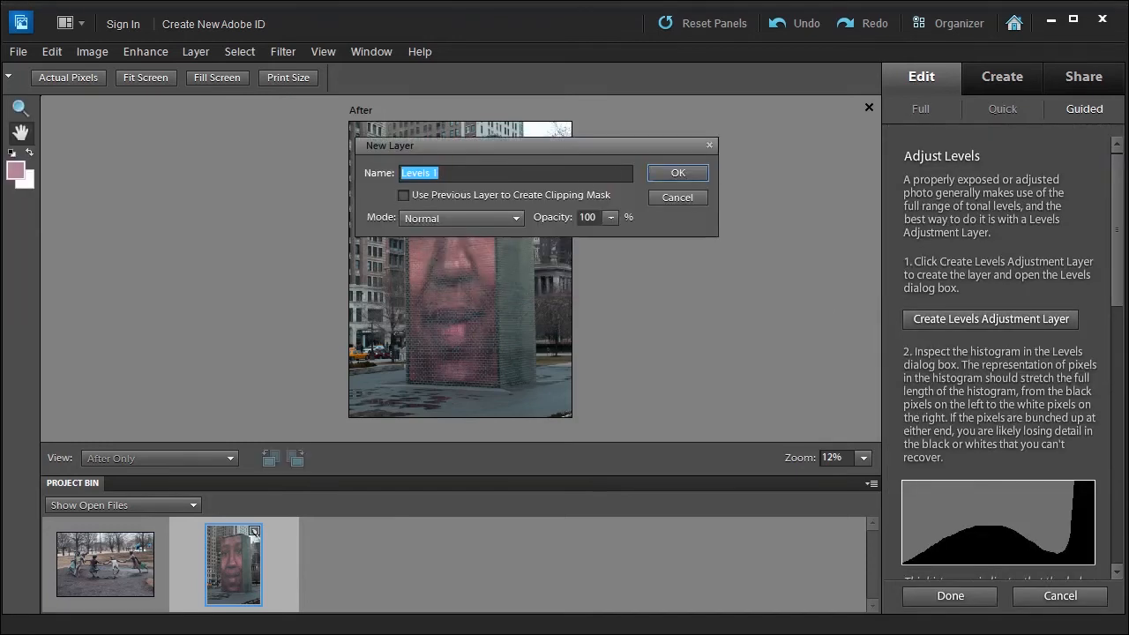
click(678, 174)
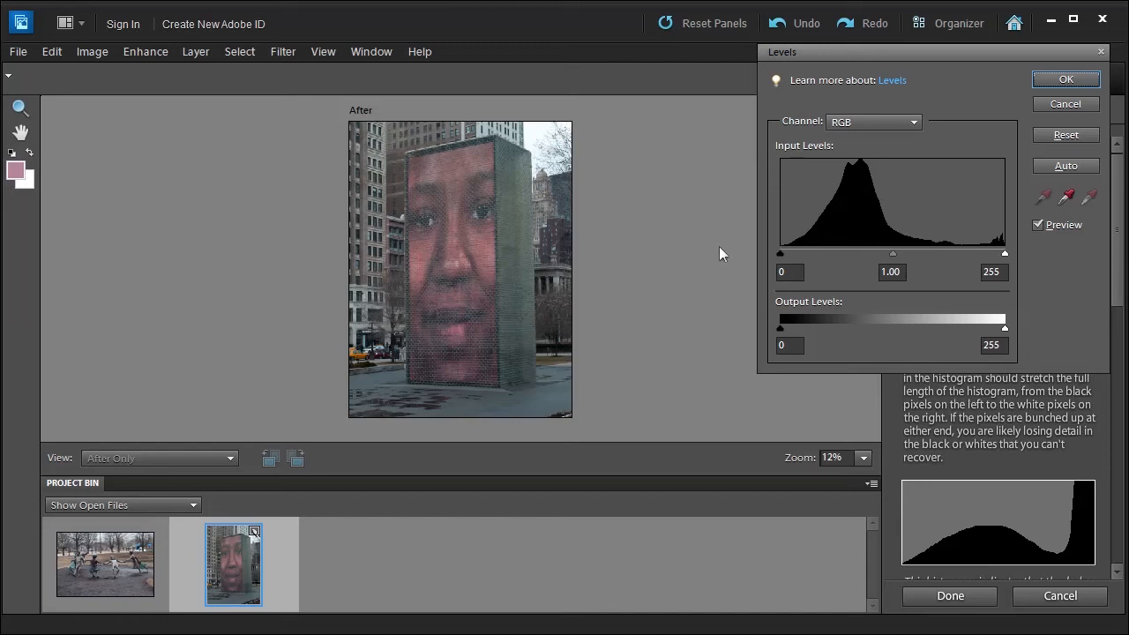
Try the automatic Levels correction and RGB input levels of 12 and 209 on the face tower photo, resetting after each.
click(1065, 166)
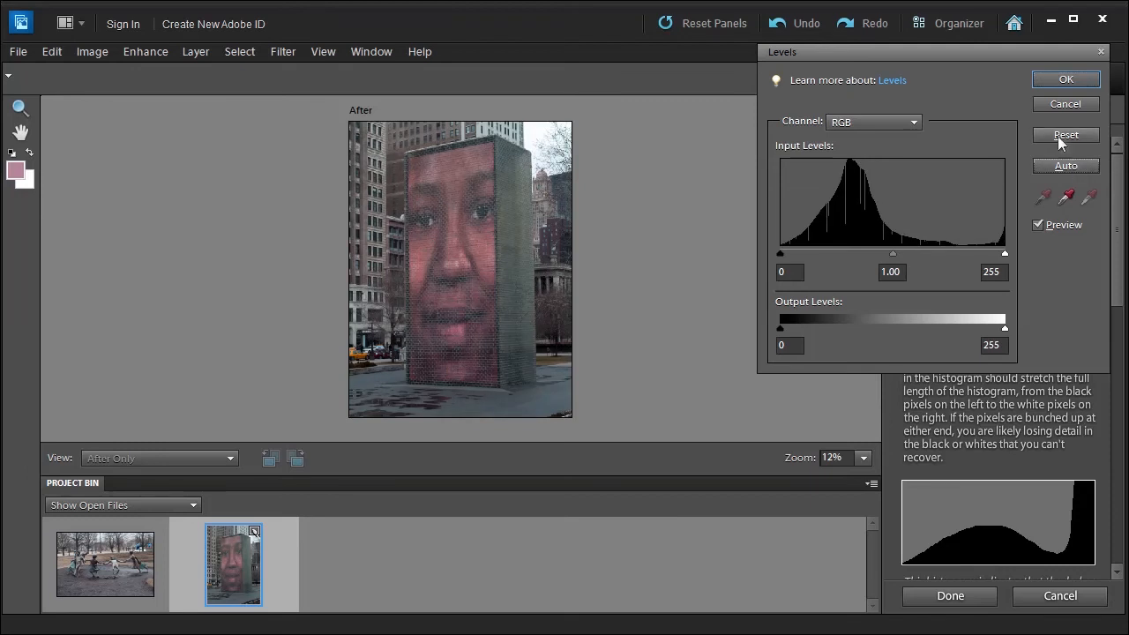
click(1065, 134)
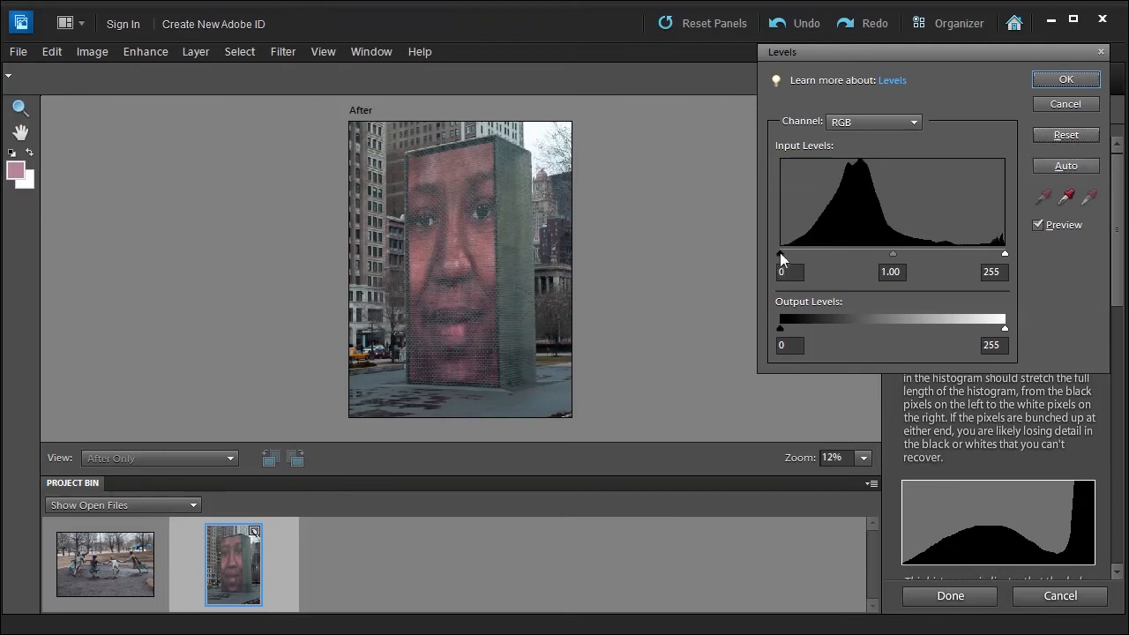
drag(780, 252, 790, 252)
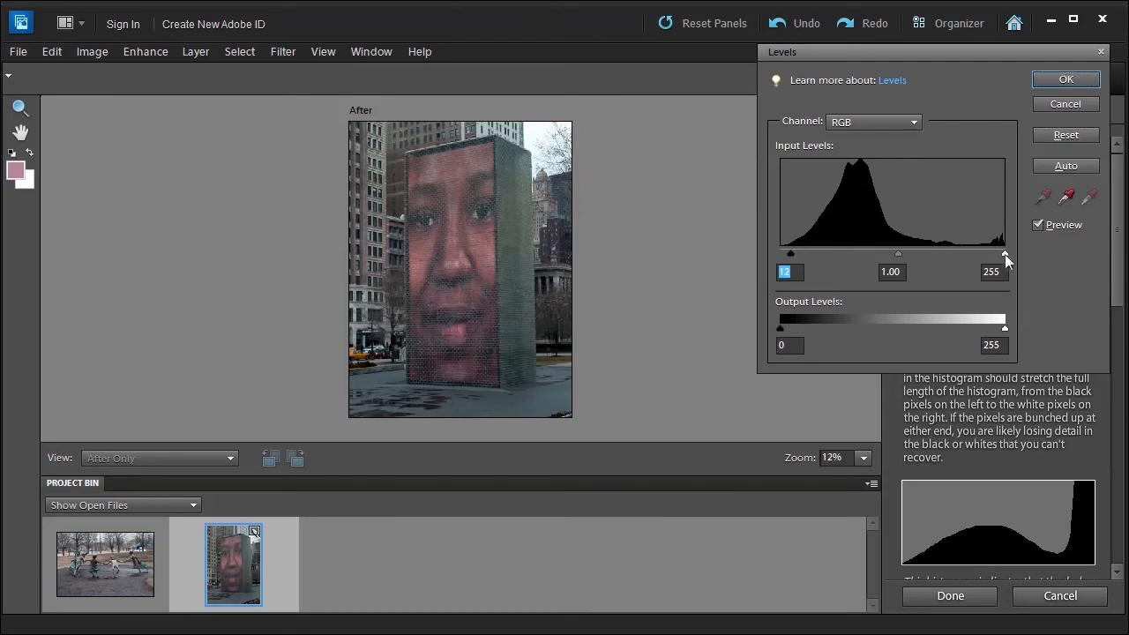
drag(1005, 254, 964, 260)
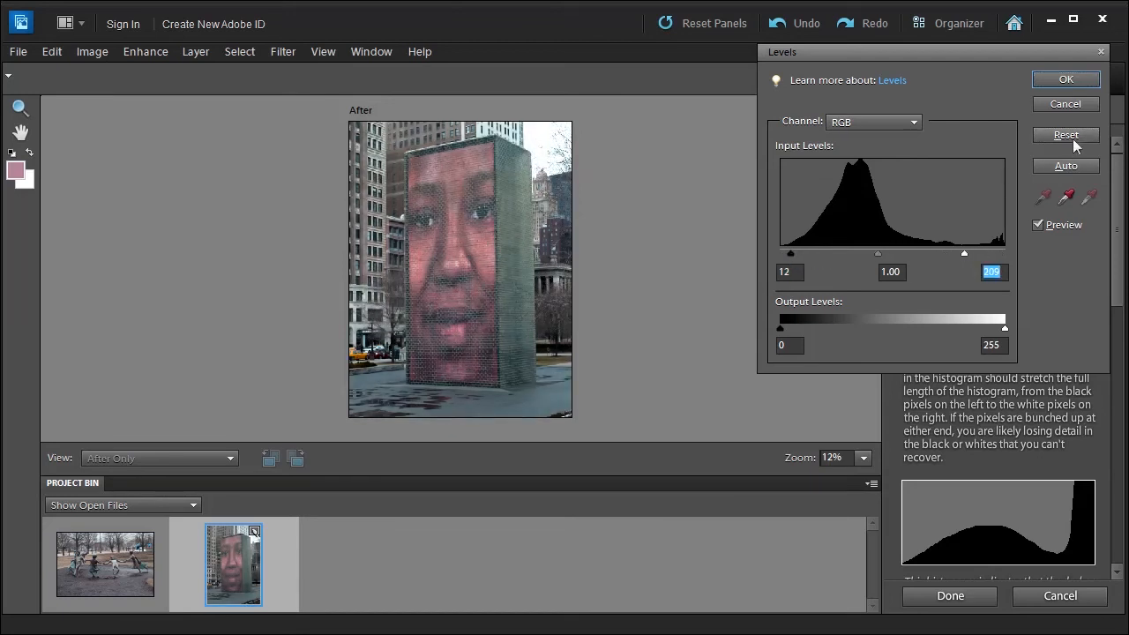
click(1072, 138)
Set the Red channel's input levels to 12 for black and 186 for white on the face tower photo.
click(854, 122)
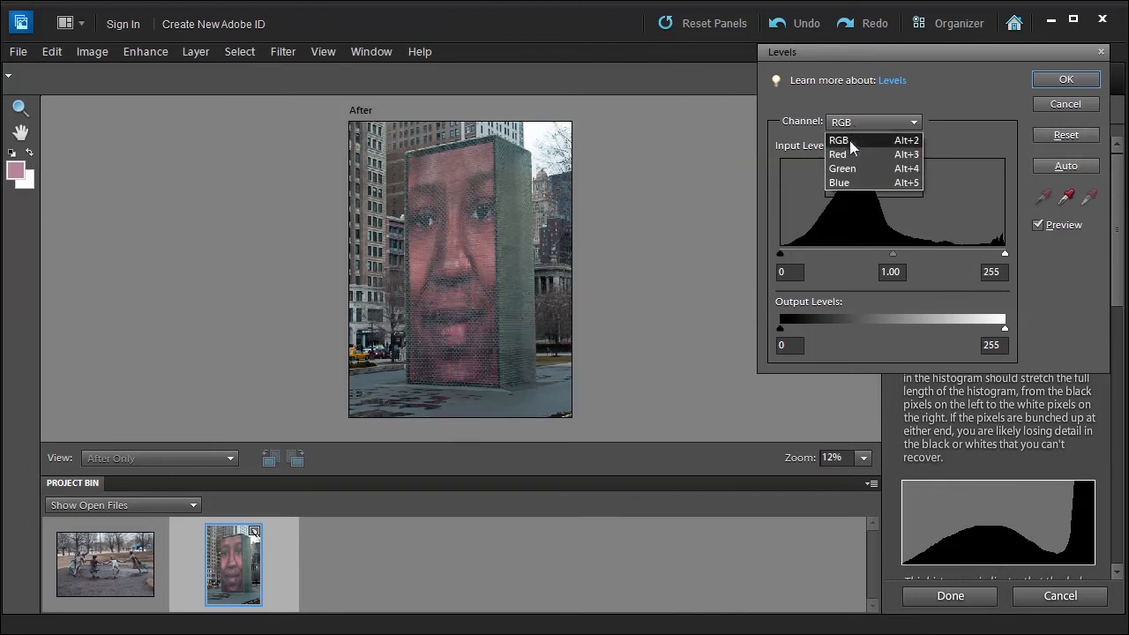
click(848, 153)
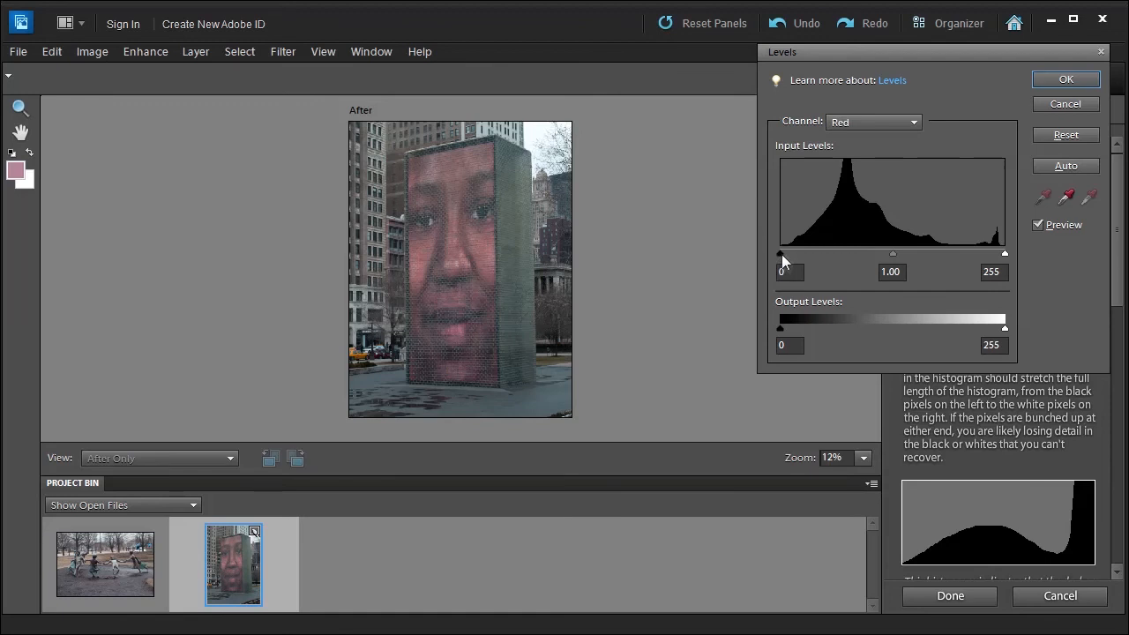
drag(778, 252, 791, 252)
drag(1004, 253, 944, 264)
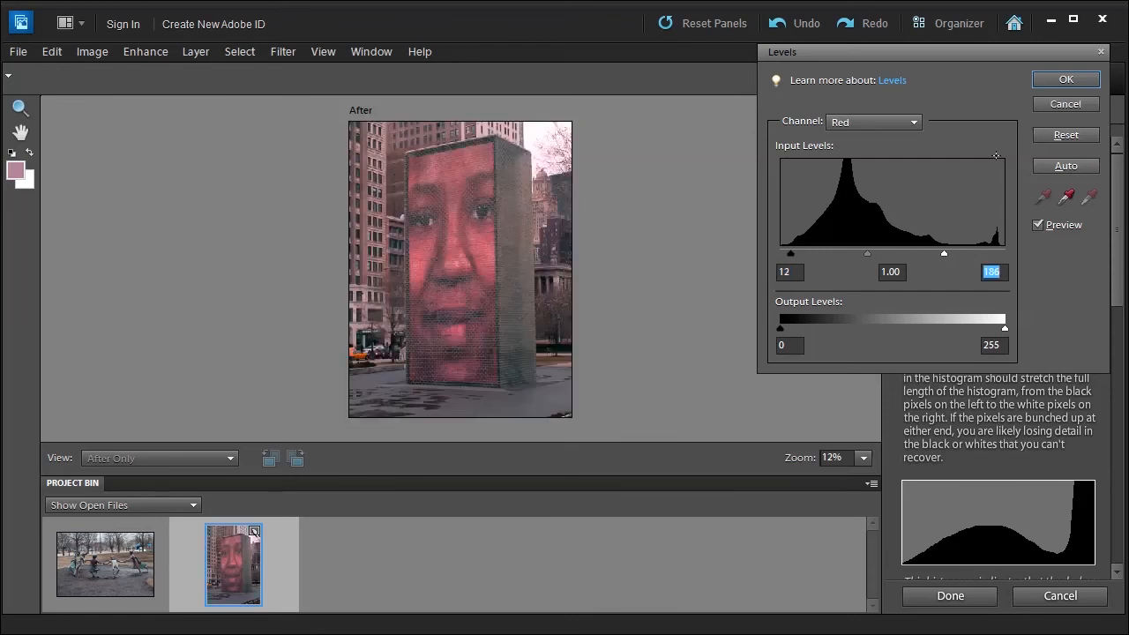
Set the Green channel's input levels to 13 for black and 188 for white on the face tower photo.
click(872, 124)
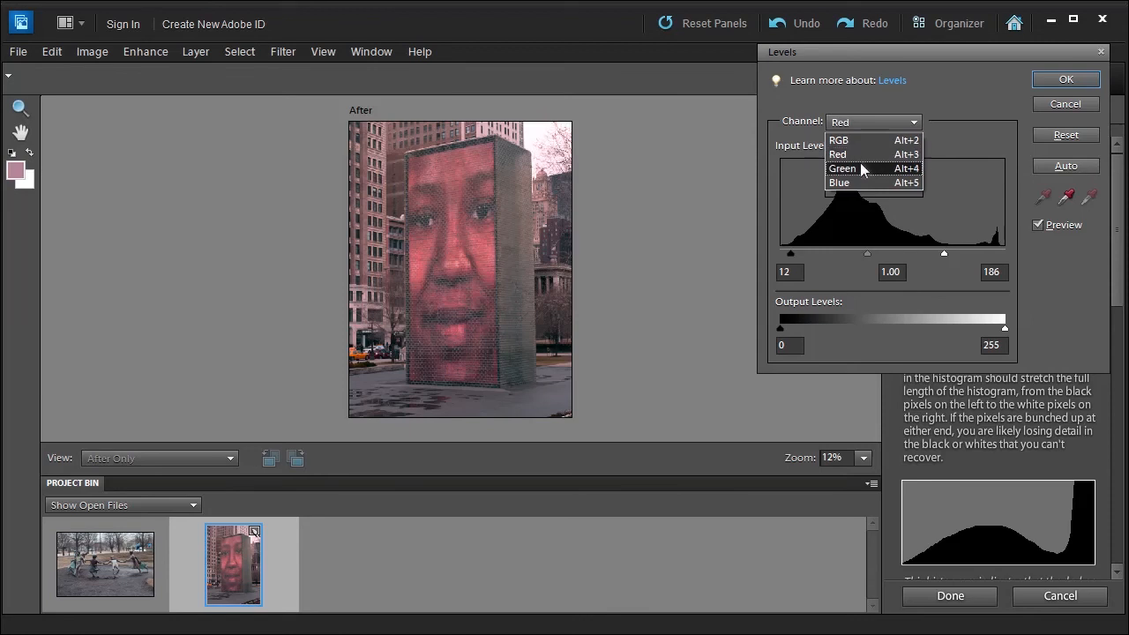
click(864, 169)
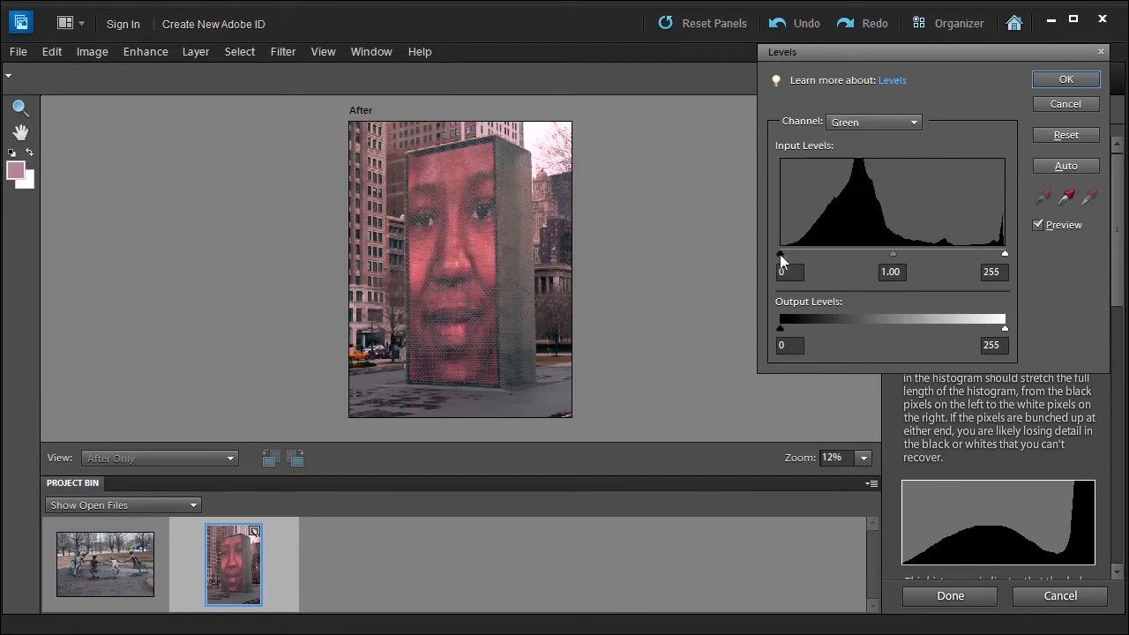
key(alt)
key(alt)
drag(779, 254, 791, 254)
key(alt)
drag(1002, 254, 945, 262)
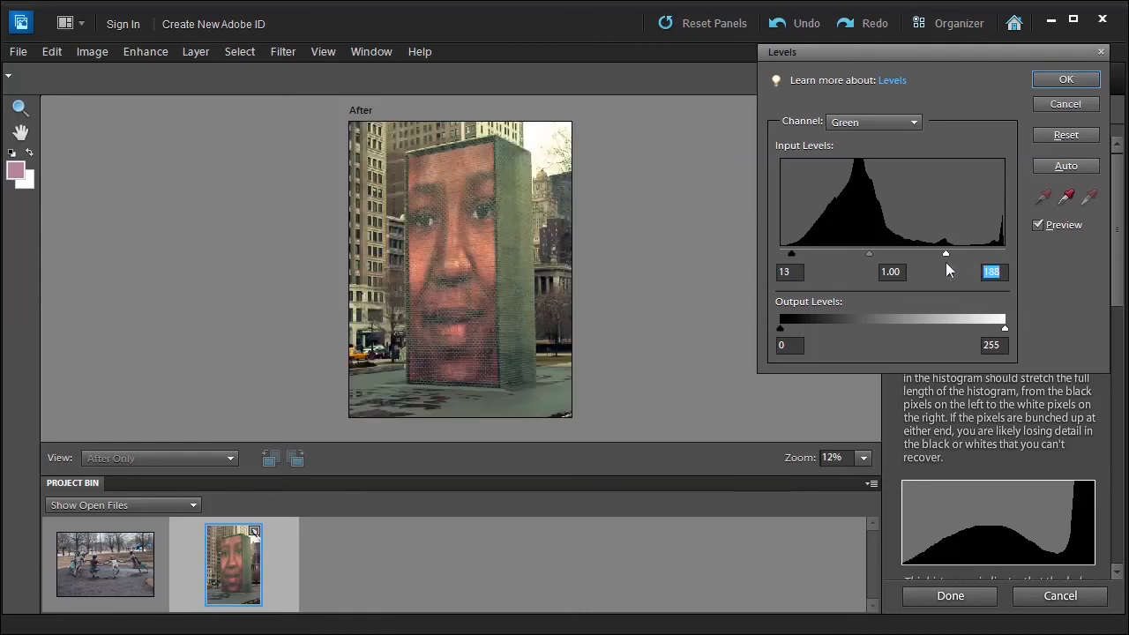
Set the Blue channel's input levels to 11 for black and 190 for white on the face tower photo.
click(859, 122)
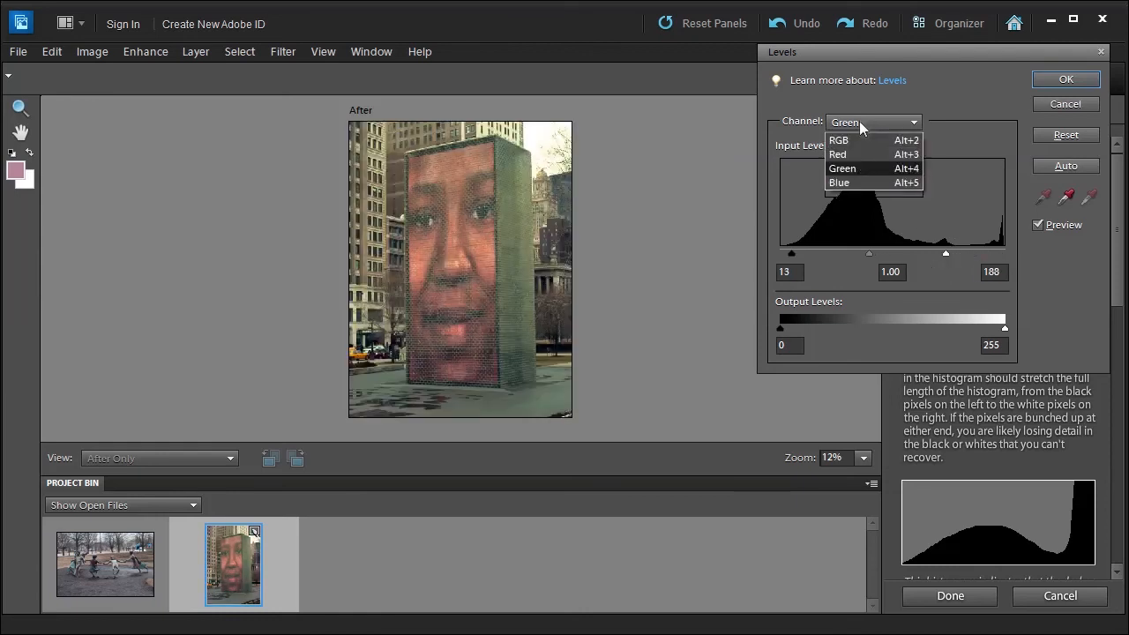
click(852, 182)
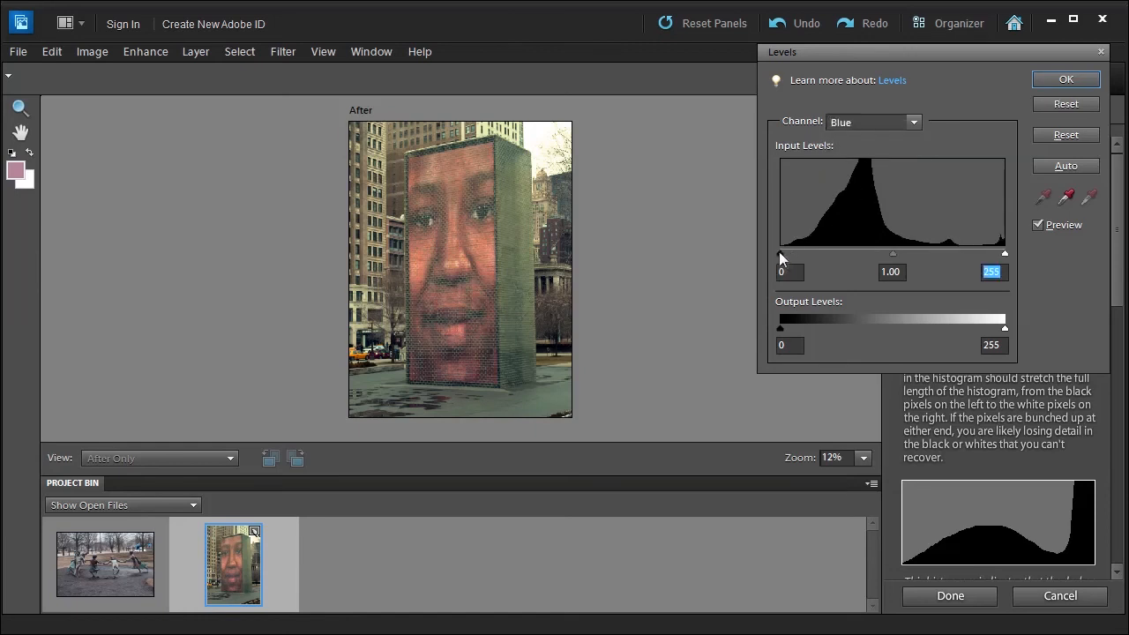
drag(778, 251, 790, 251)
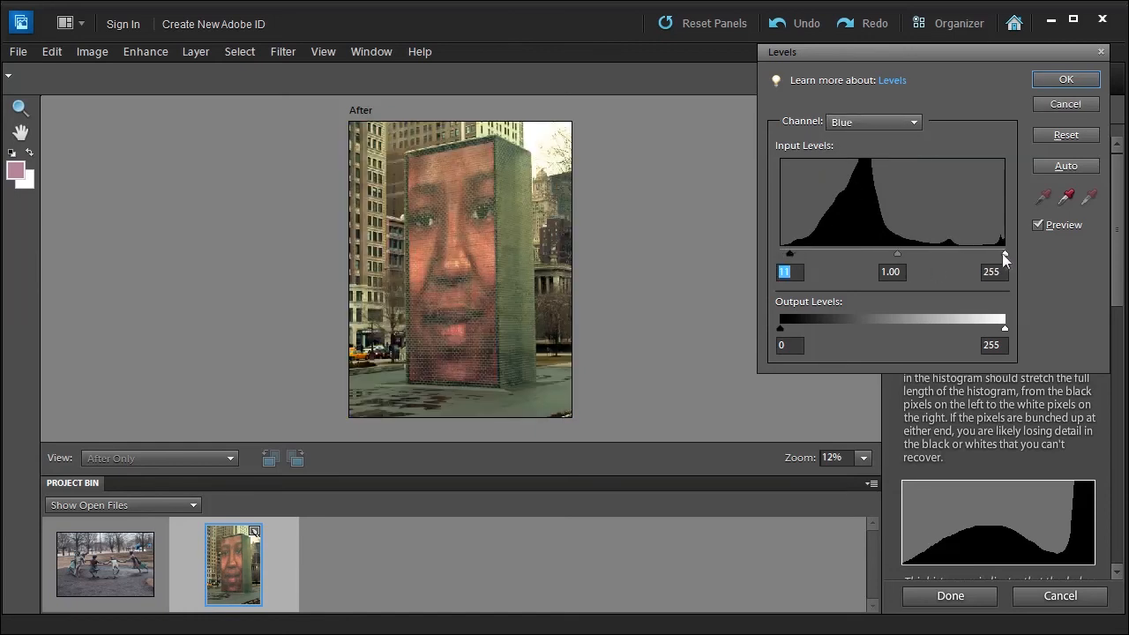
drag(1004, 253, 947, 259)
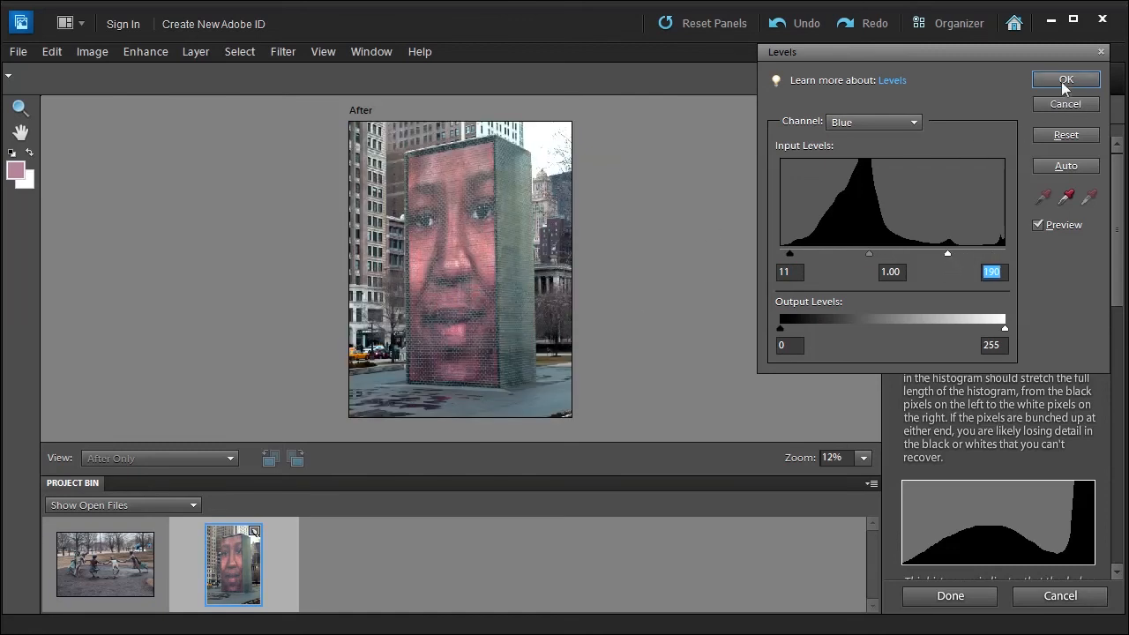
Return to the RGB channel, apply the Levels adjustment, and compare the face tower photo in the Before & After - Horizontal view.
click(838, 124)
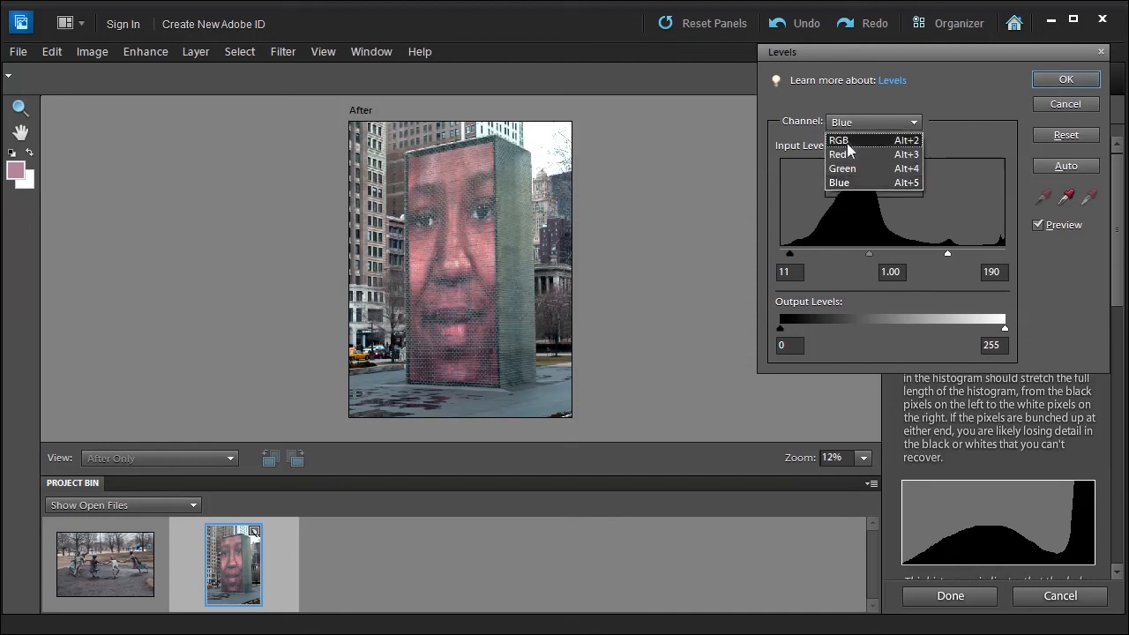
click(842, 141)
click(1056, 78)
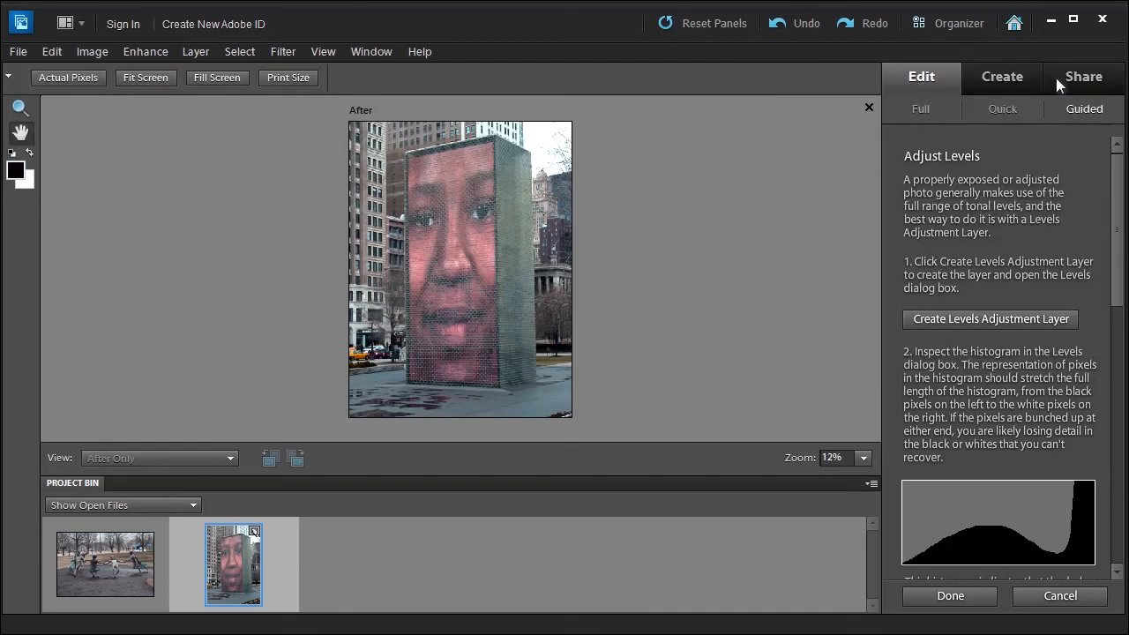
click(114, 458)
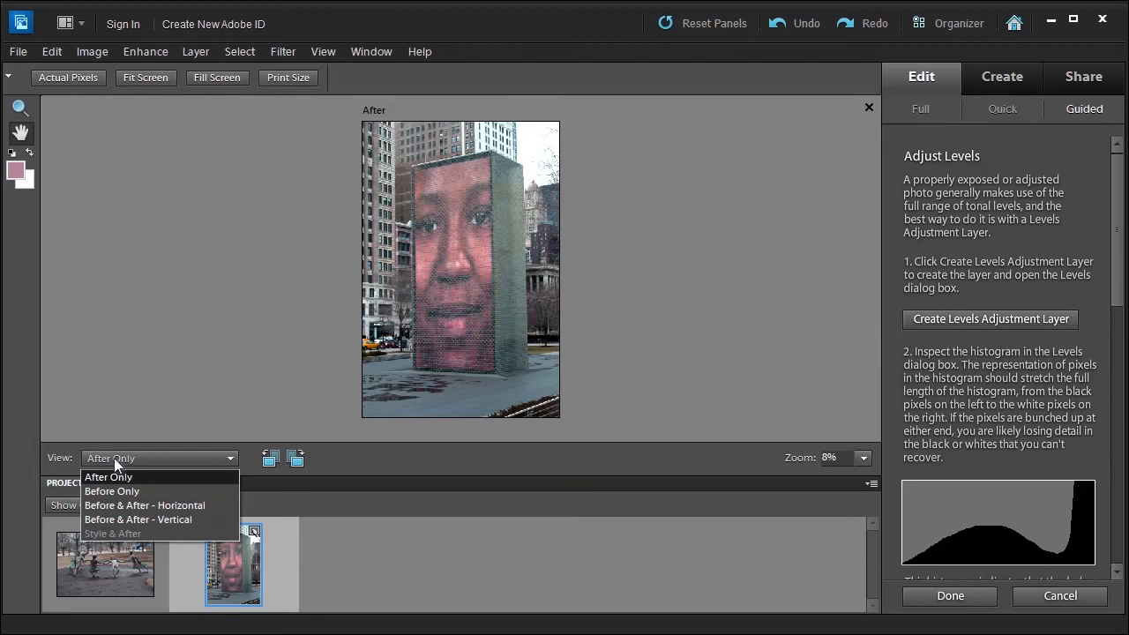
click(111, 505)
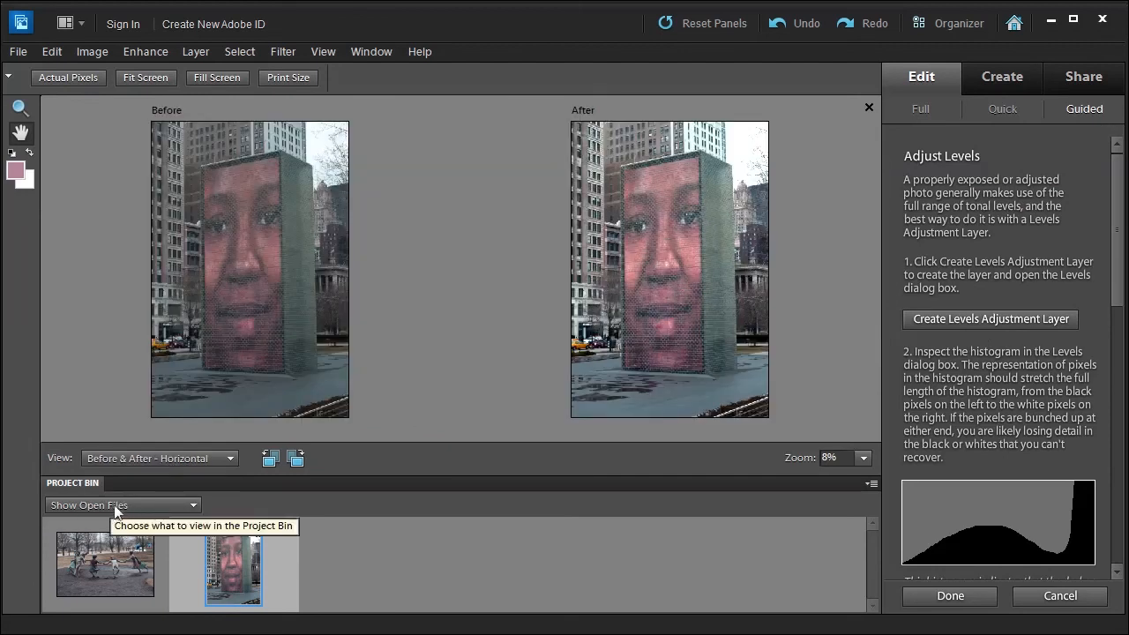
Switch to the photo of the children sculptures and show it in the After Only view.
click(98, 572)
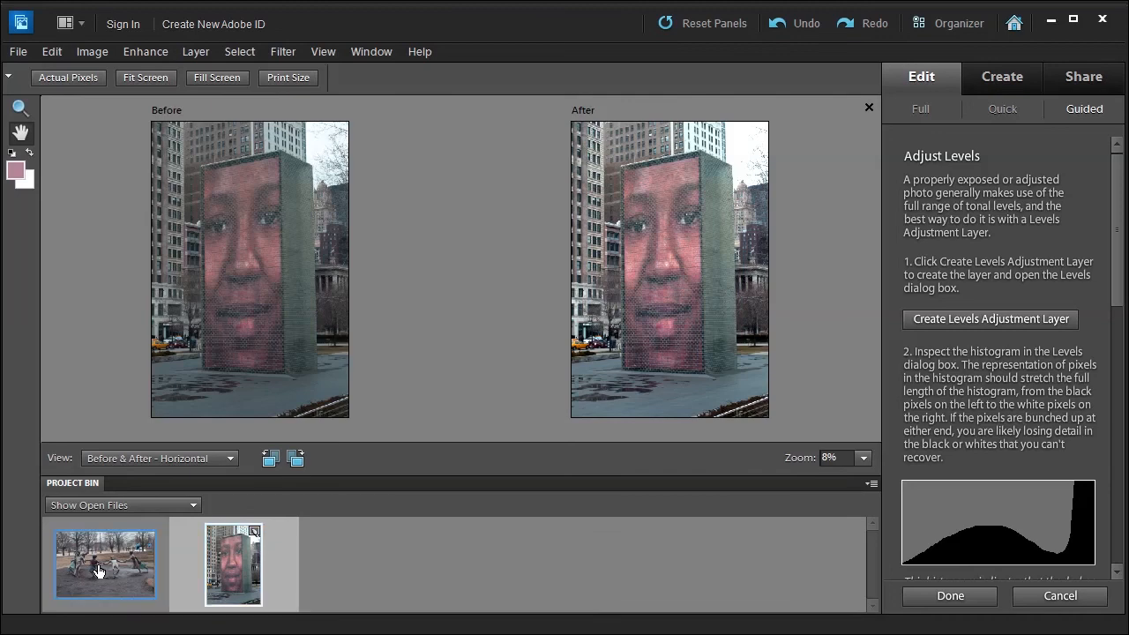
click(142, 456)
click(163, 476)
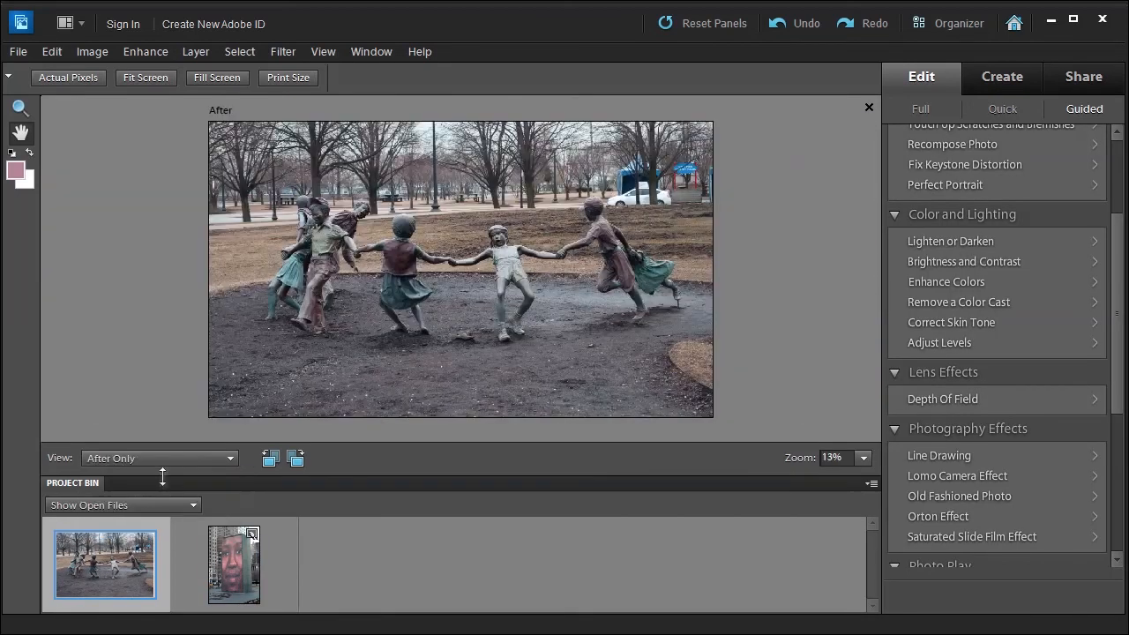
Start the Adjust Levels guided edit on the children sculpture photo, converting it to 8 bit and creating a default Levels adjustment layer.
click(939, 344)
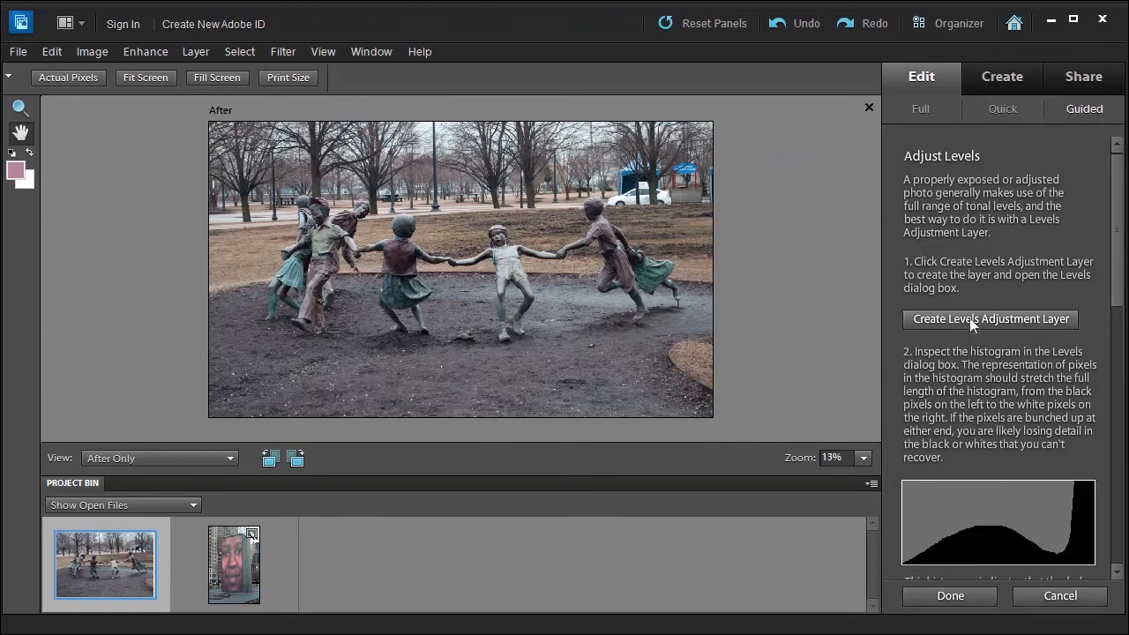
click(972, 320)
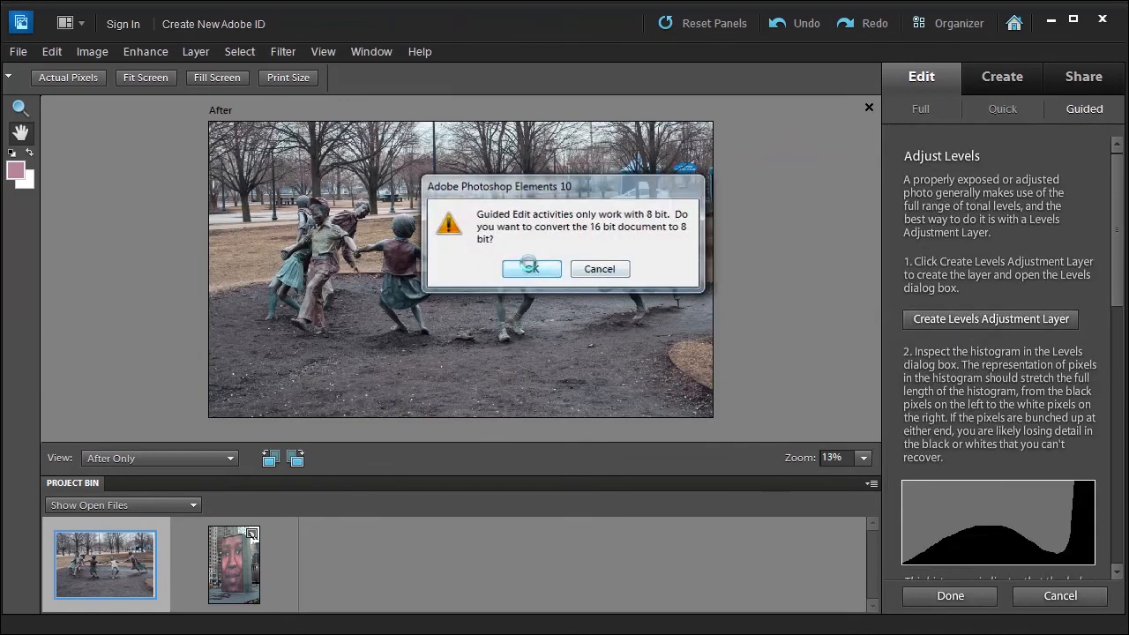
click(530, 268)
click(666, 174)
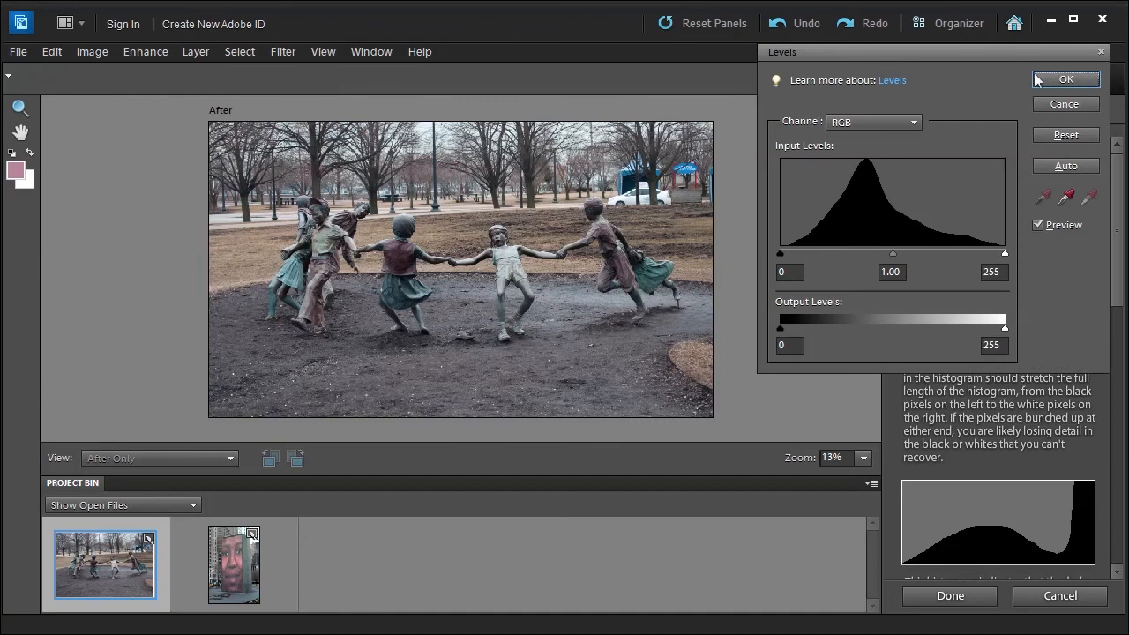
Apply the automatic Levels correction to the children sculpture photo and compare it in the Before & After - Horizontal view.
click(1064, 167)
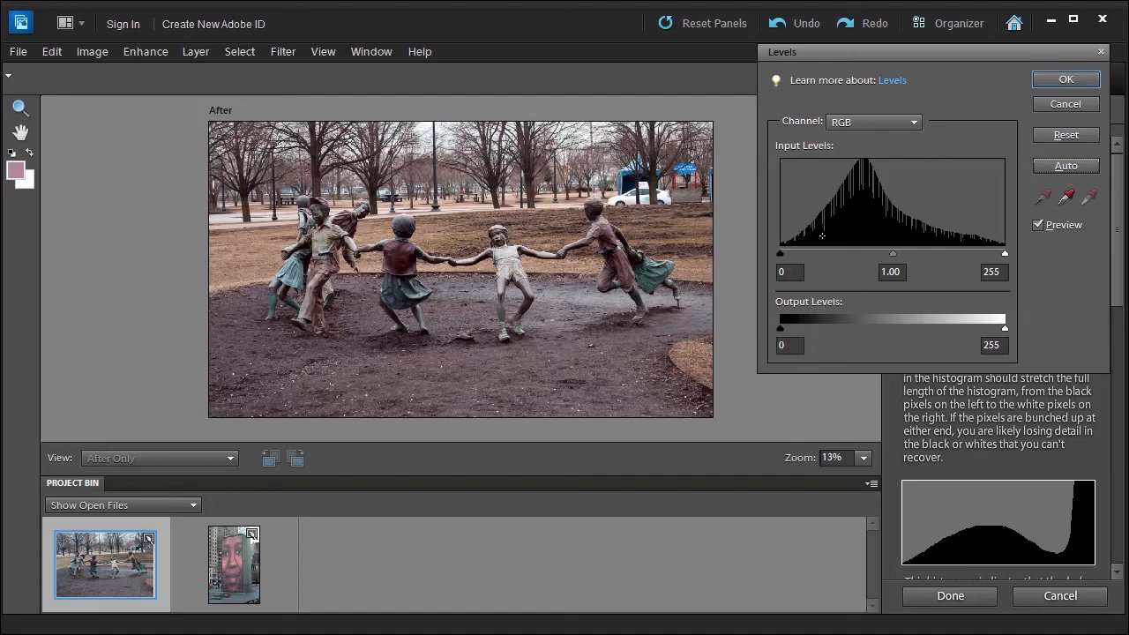
click(1043, 139)
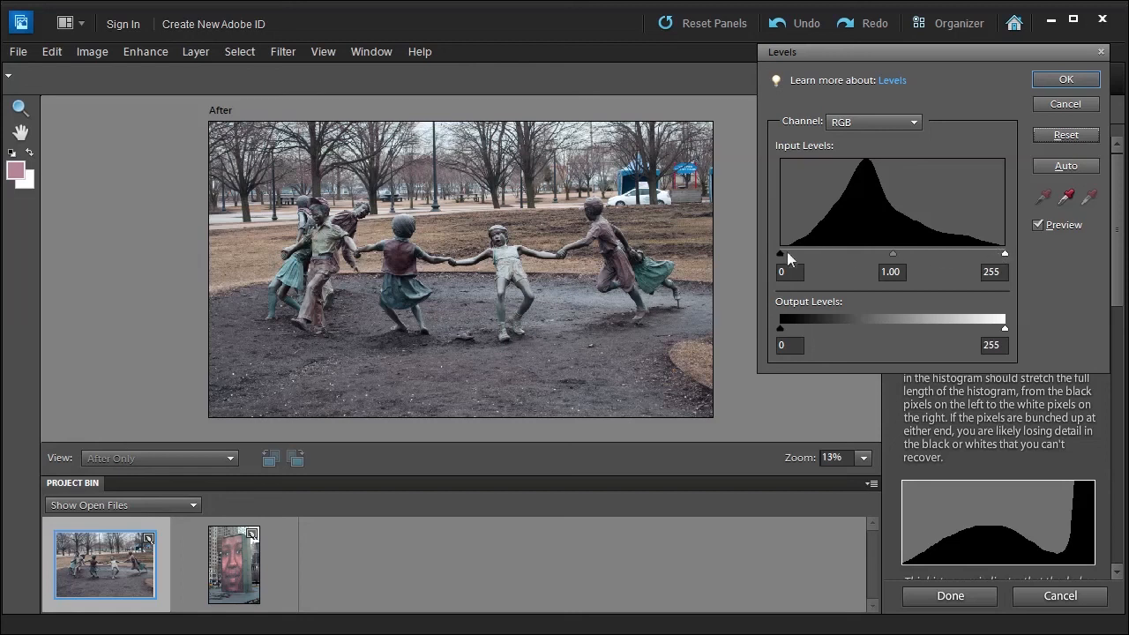
click(1065, 167)
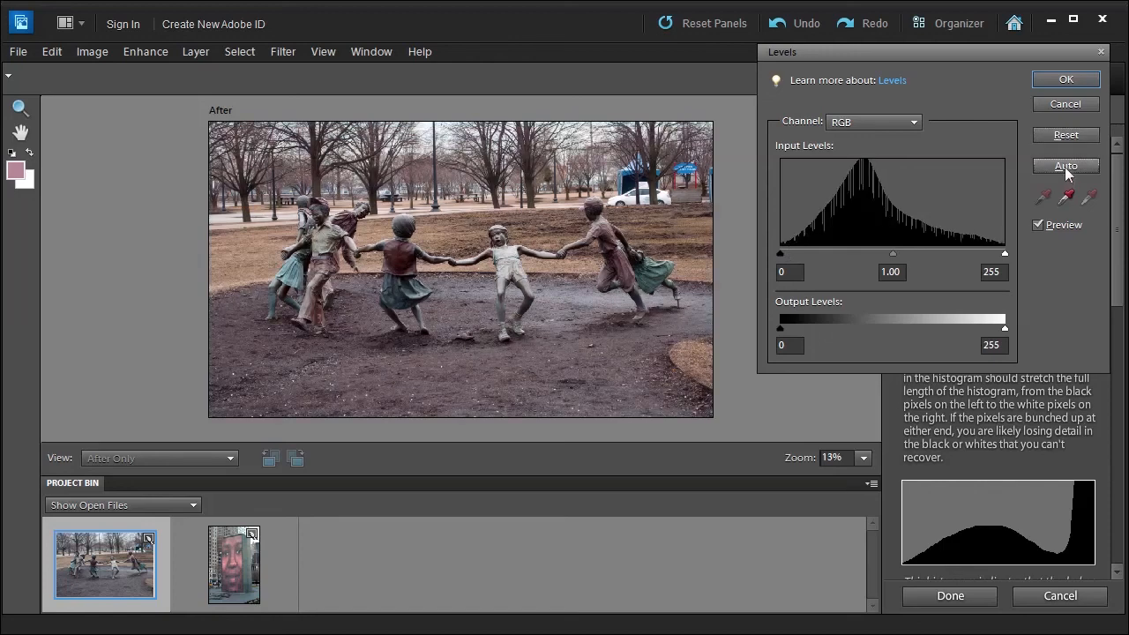
click(1048, 78)
click(150, 458)
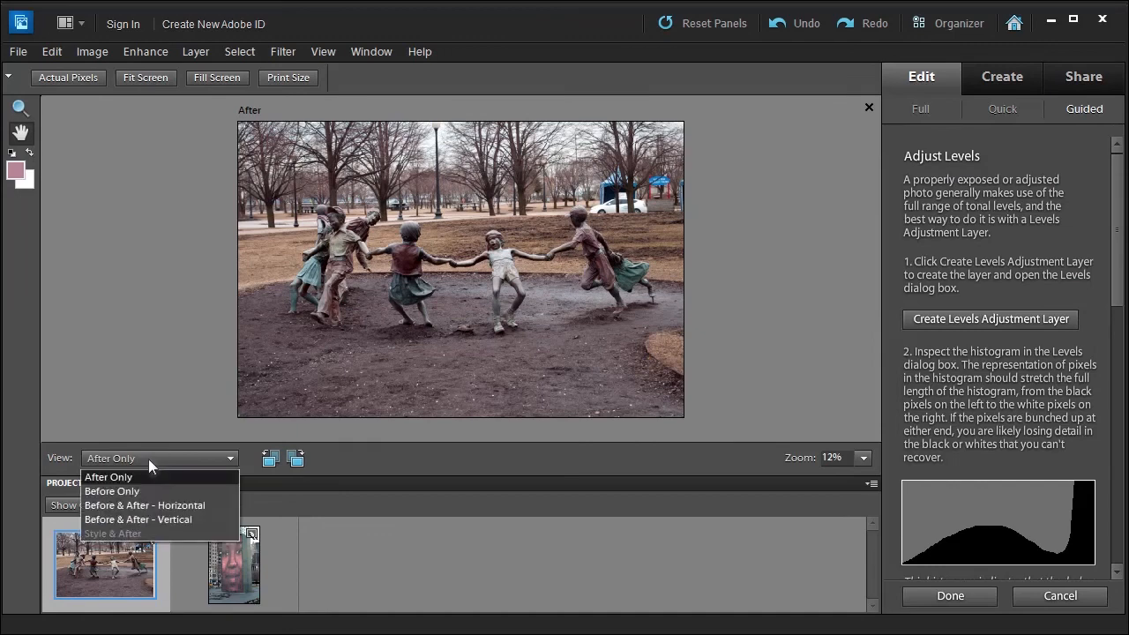
click(140, 503)
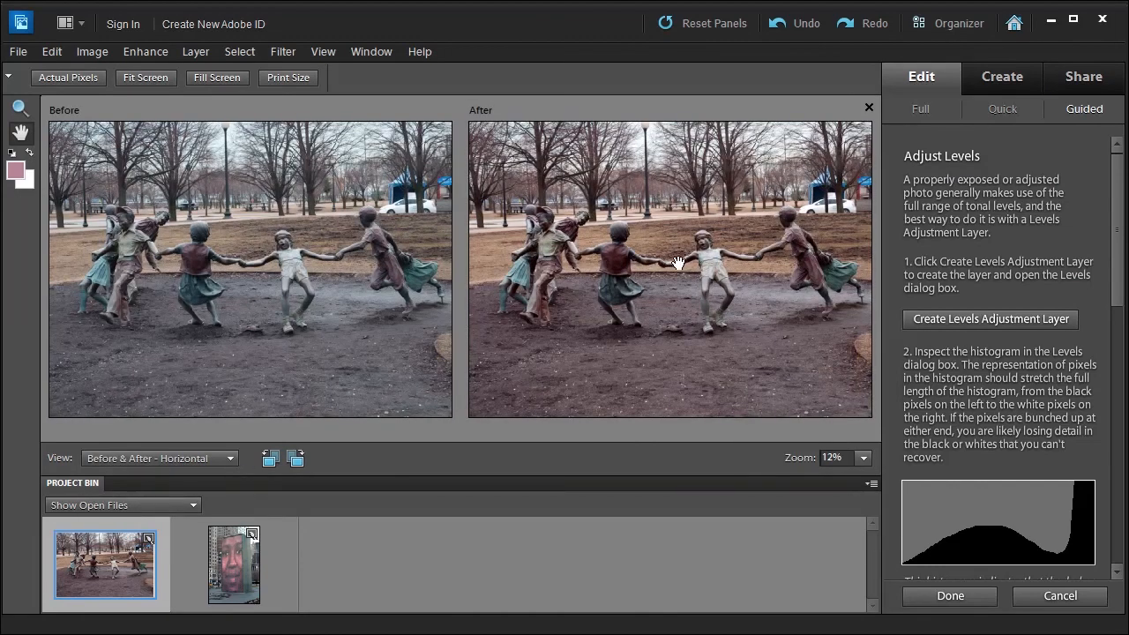